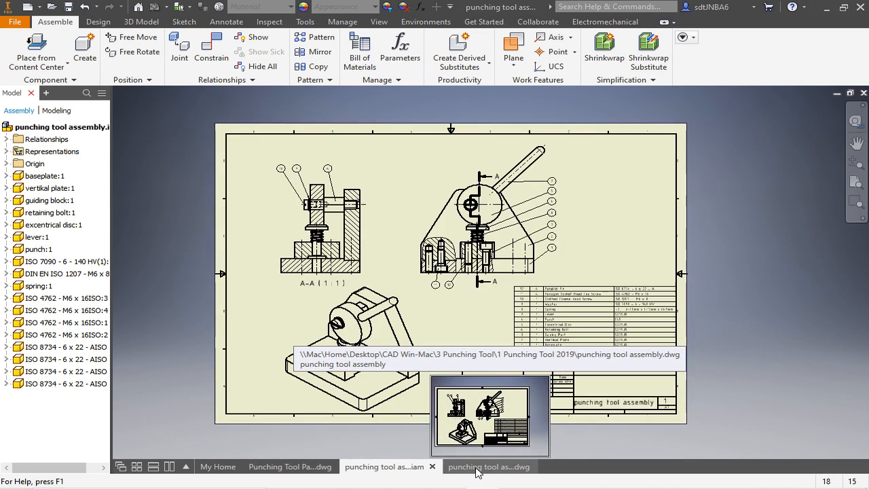
- Examine the punching tool's assembly drawing, its parts drawing and the 3D assembly from several sides
click(477, 467)
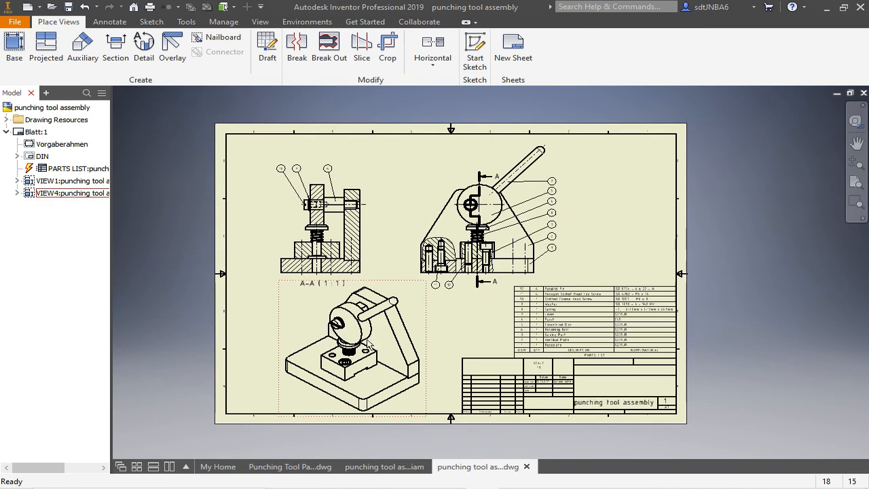
scroll(483, 195, down, 3)
click(298, 467)
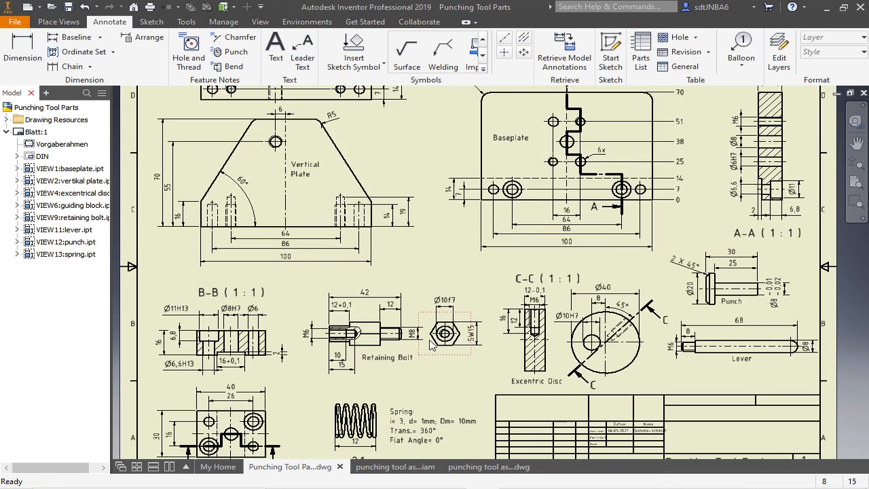
scroll(434, 336, up, 3)
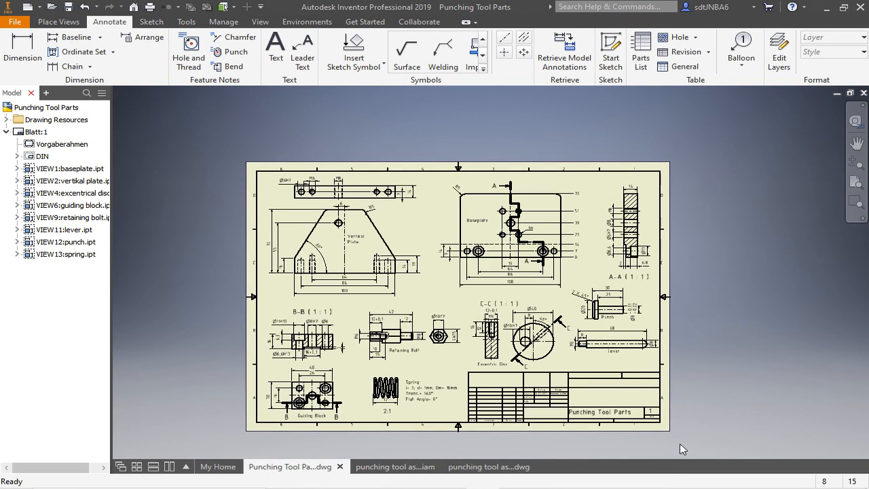
click(397, 468)
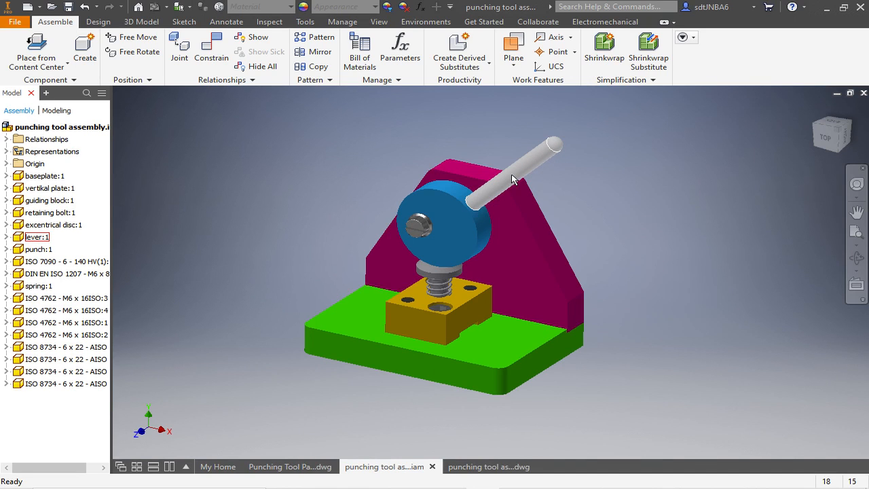
shift+middle_drag(494, 250, 414, 217)
scroll(476, 226, up, 3)
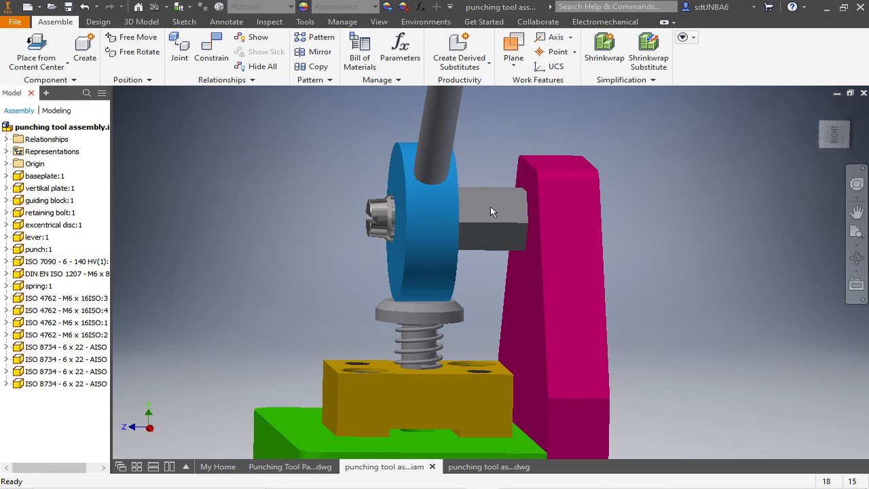
scroll(482, 206, down, 3)
shift+middle_drag(417, 181, 473, 190)
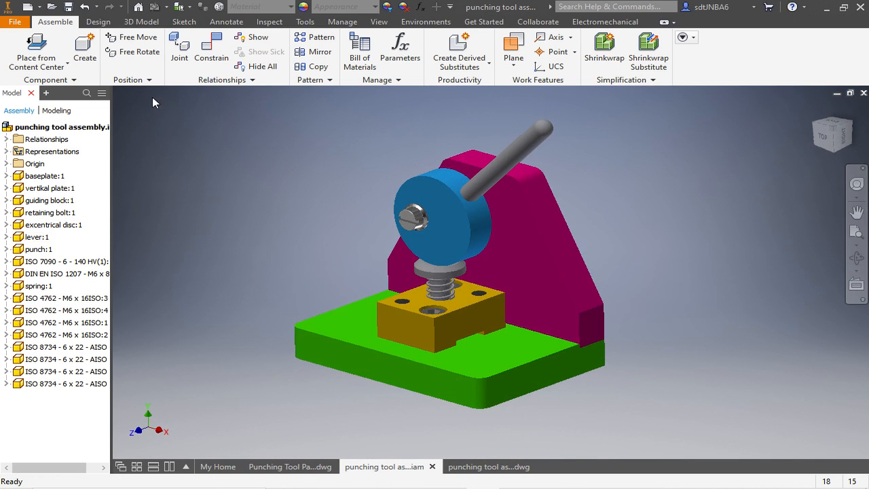
- Create a new part from the Norm.ipt template and start a 2D sketch on the XY plane
click(15, 23)
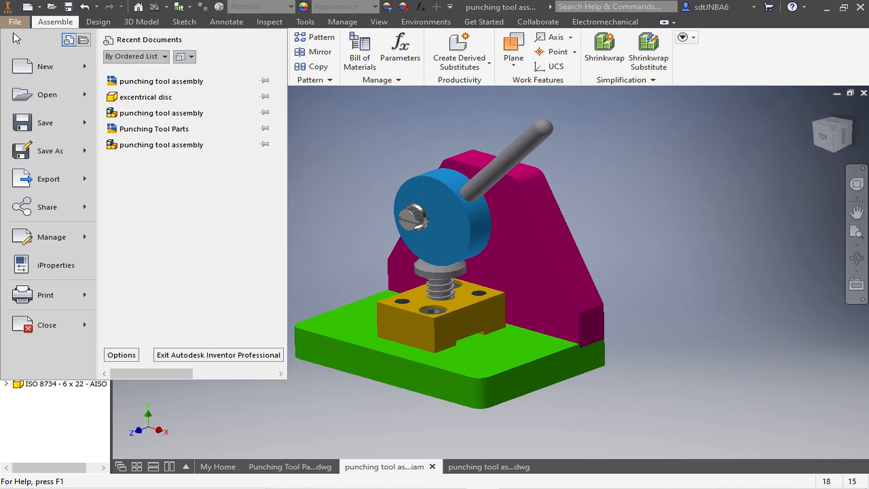
click(31, 67)
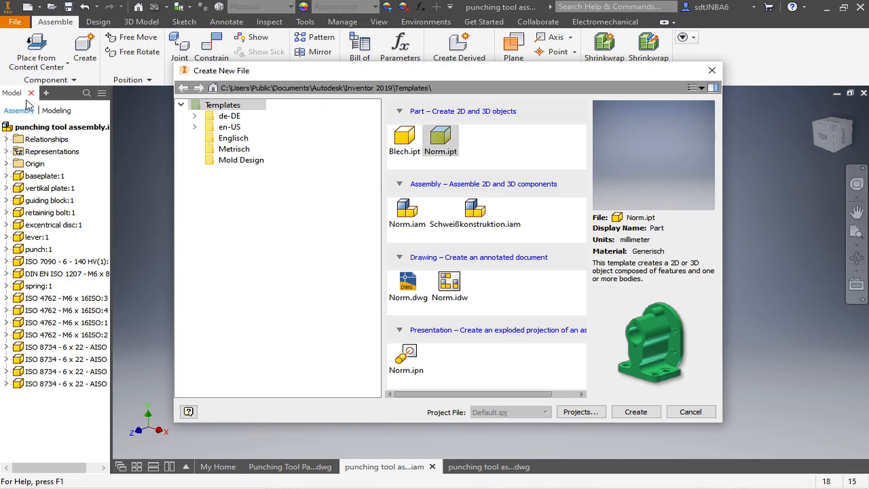
click(638, 413)
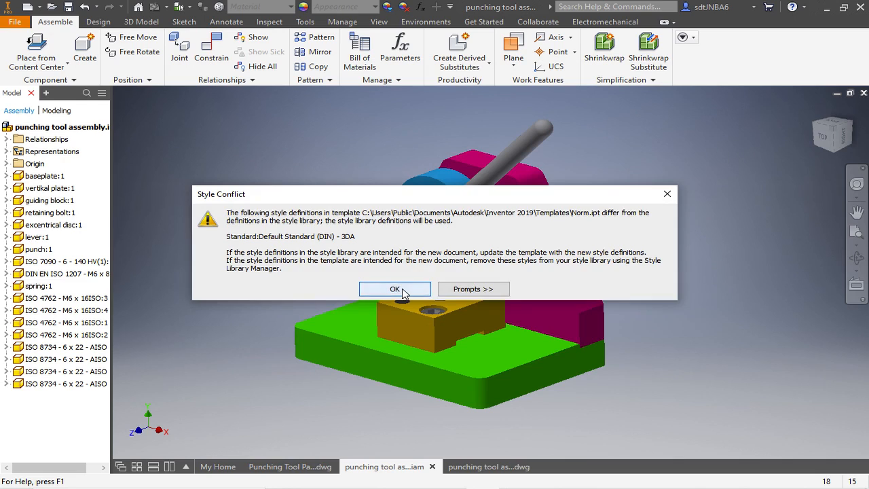
click(396, 290)
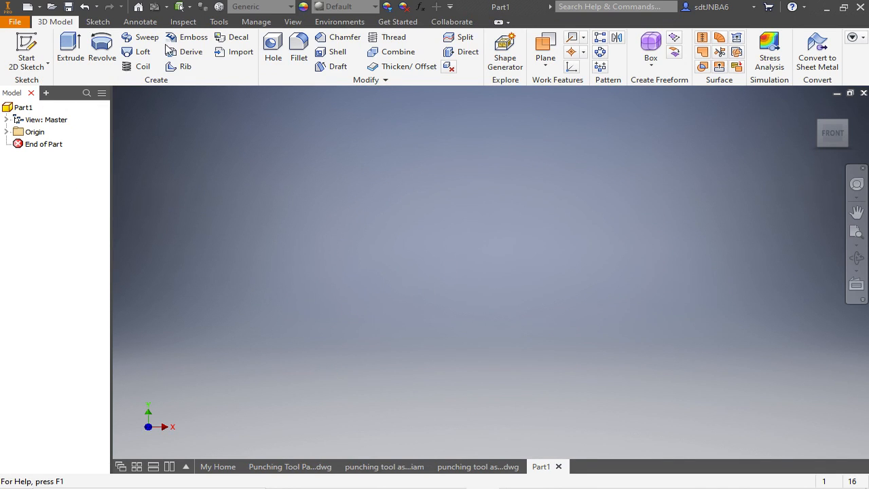
click(30, 45)
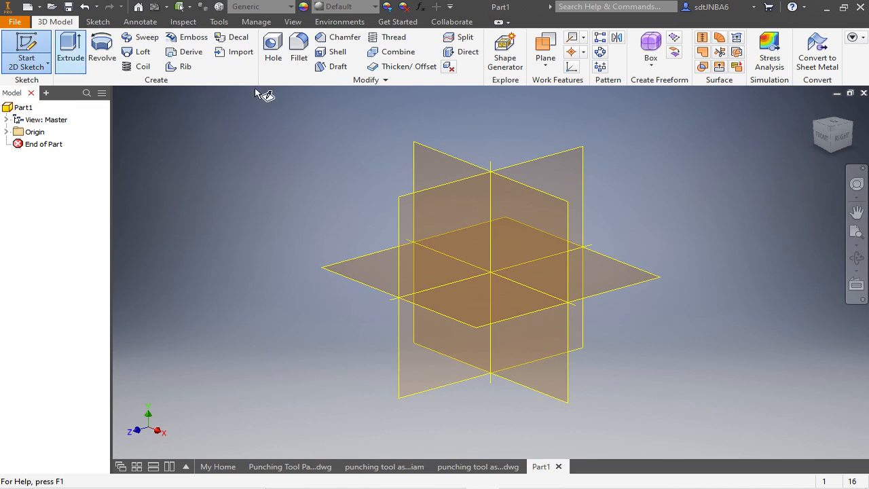
click(443, 158)
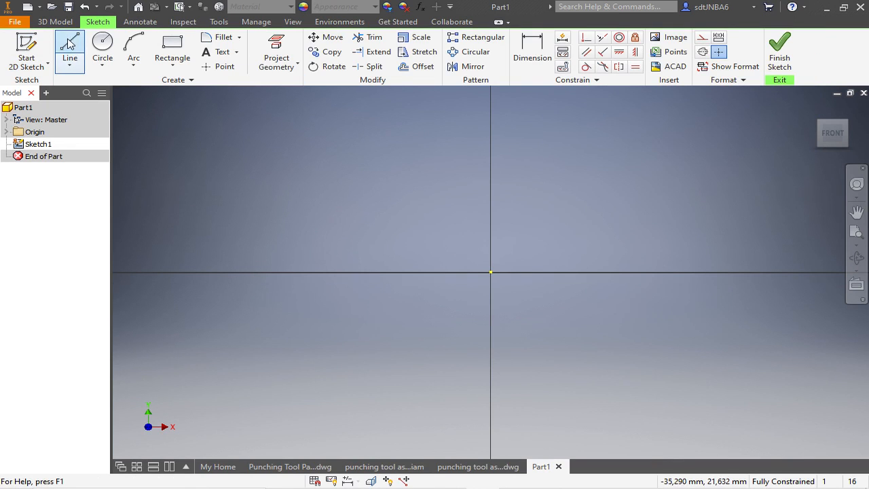
- Sketch a horizontal line about 29 mm long just below the origin, extending to both sides of it
click(70, 44)
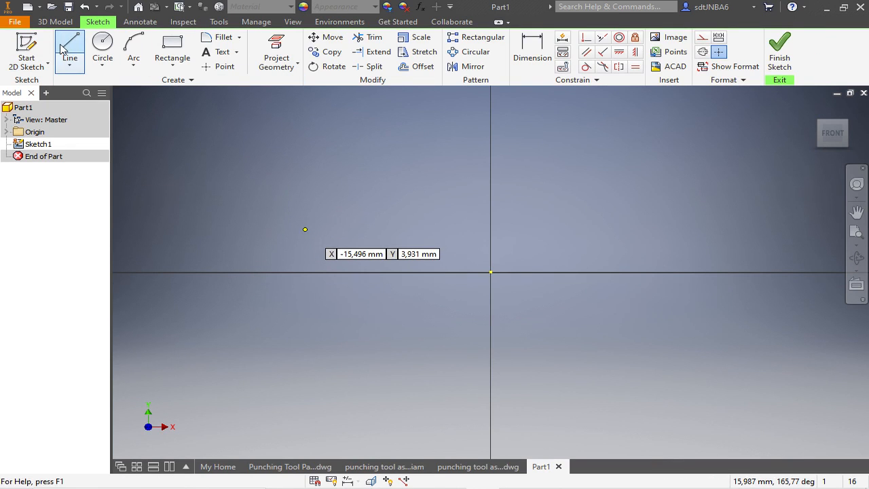
click(339, 299)
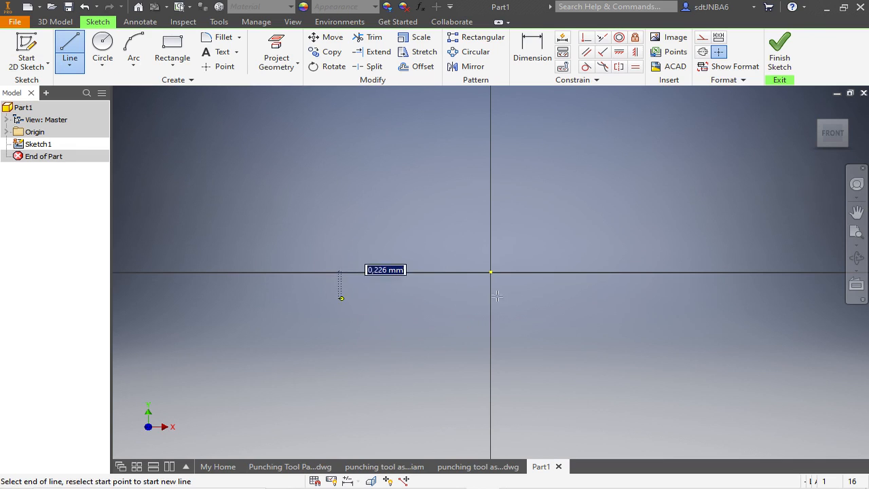
click(689, 299)
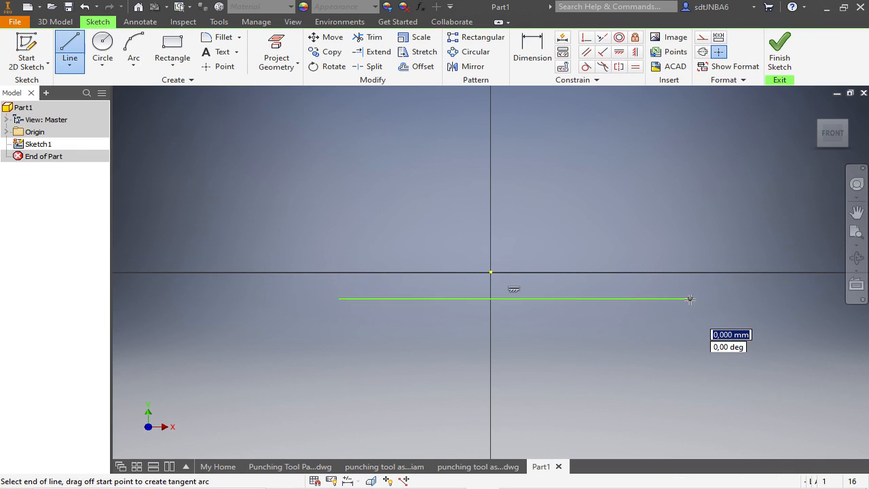
key(Escape)
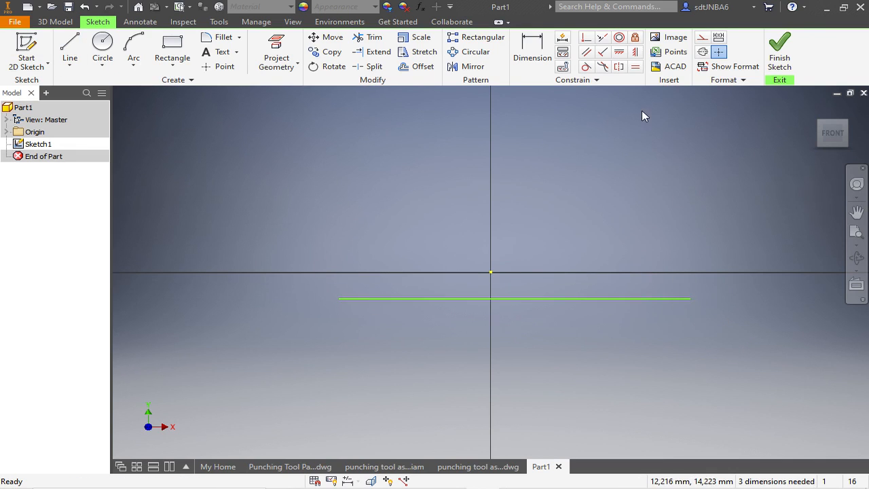
- Make the horizontal line coincident with the sketch origin
click(587, 39)
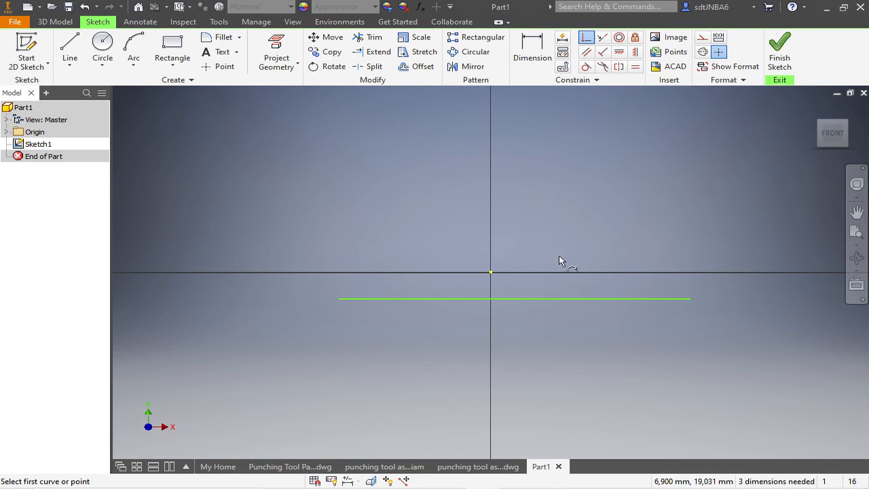
click(547, 298)
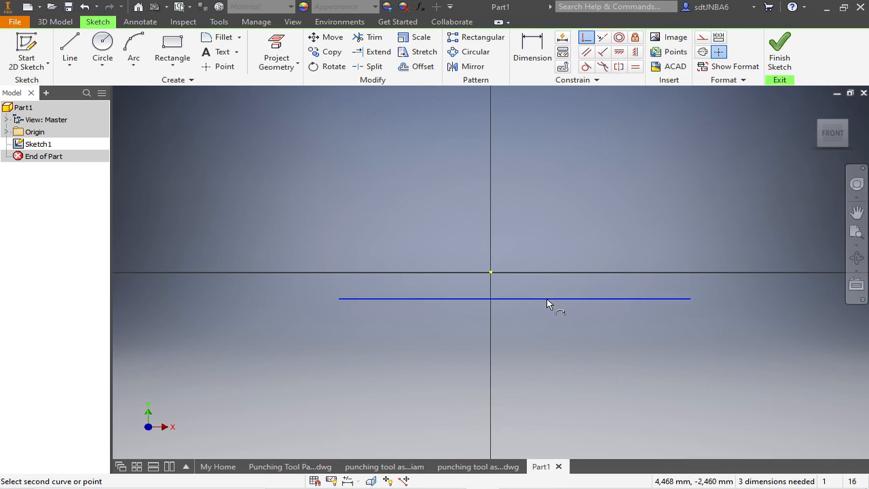
click(491, 274)
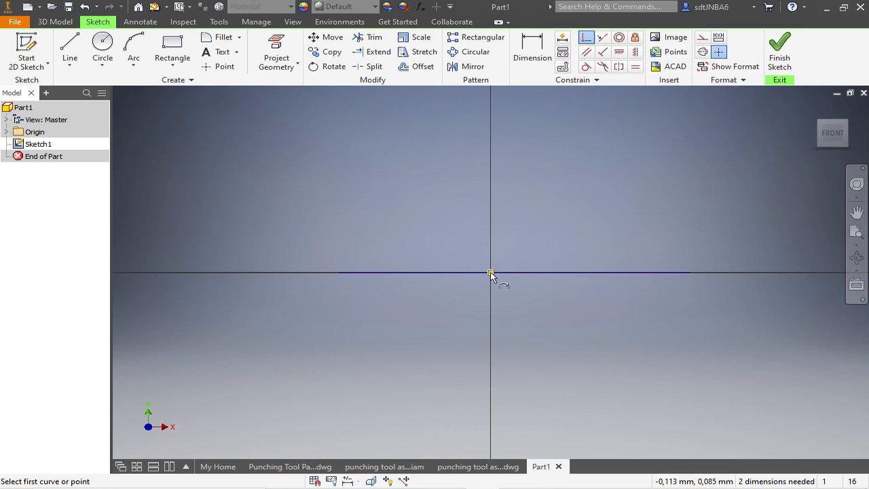
key(Escape)
- Convert the horizontal line through the origin into a centerline
click(575, 273)
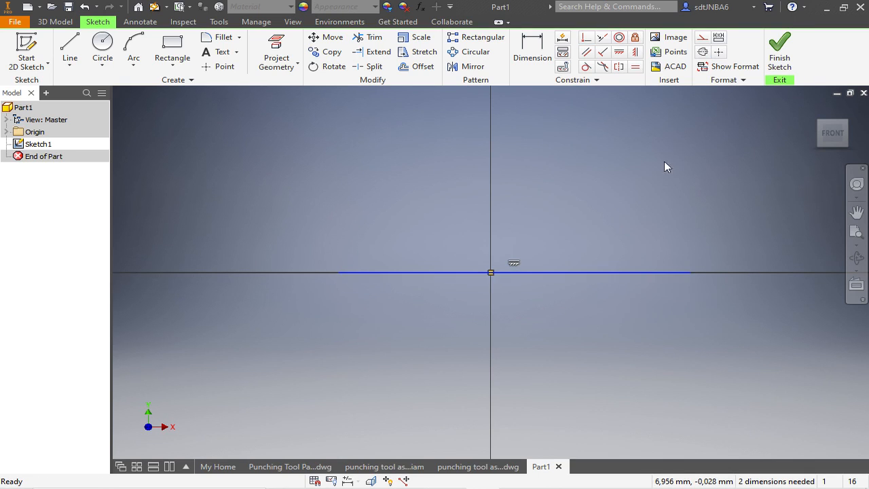
click(702, 53)
key(Escape)
scroll(395, 289, down, 2)
scroll(474, 284, up, 3)
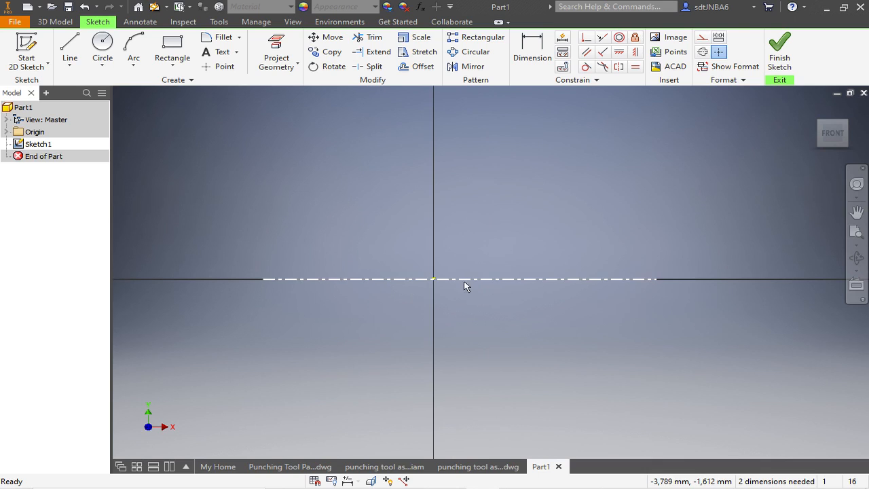
click(466, 279)
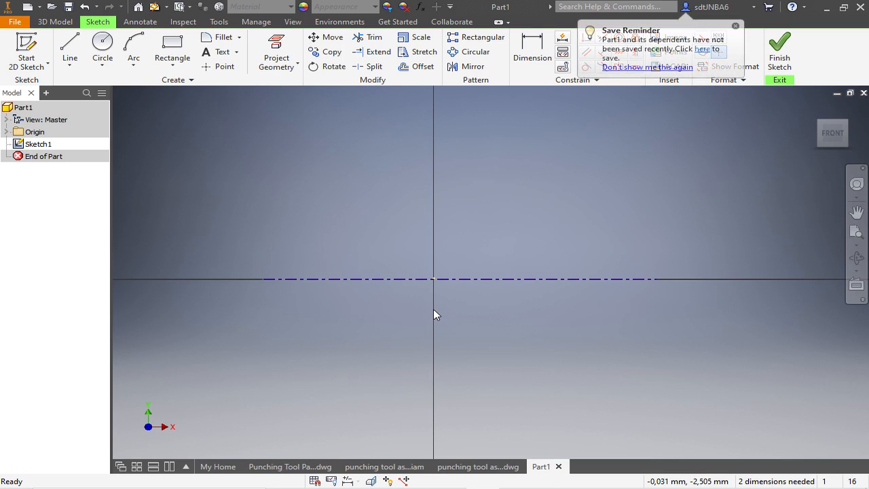
- Sketch a vertical line about 2.8 mm up from the centerline and a horizontal line about 7.6 mm long, ending above the origin
click(70, 49)
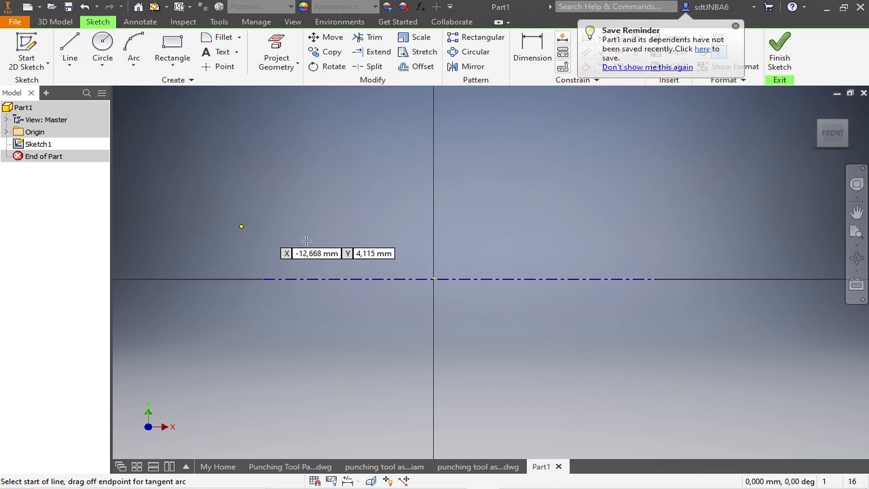
click(330, 278)
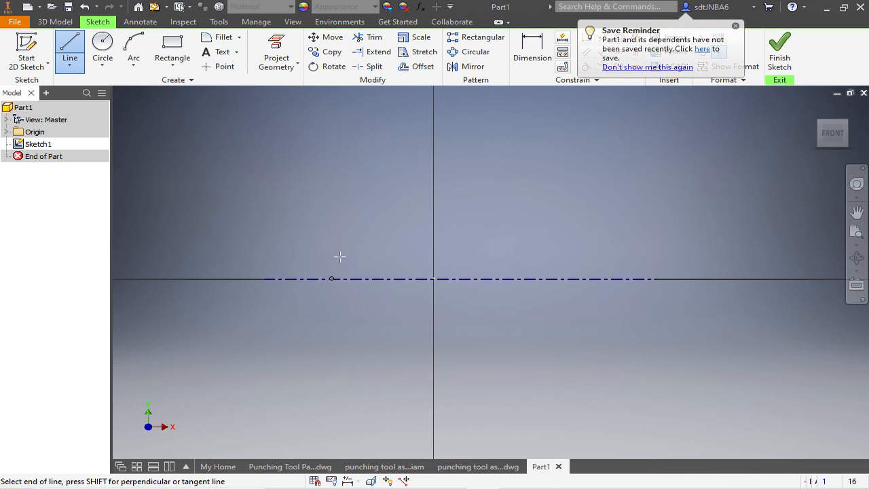
click(330, 245)
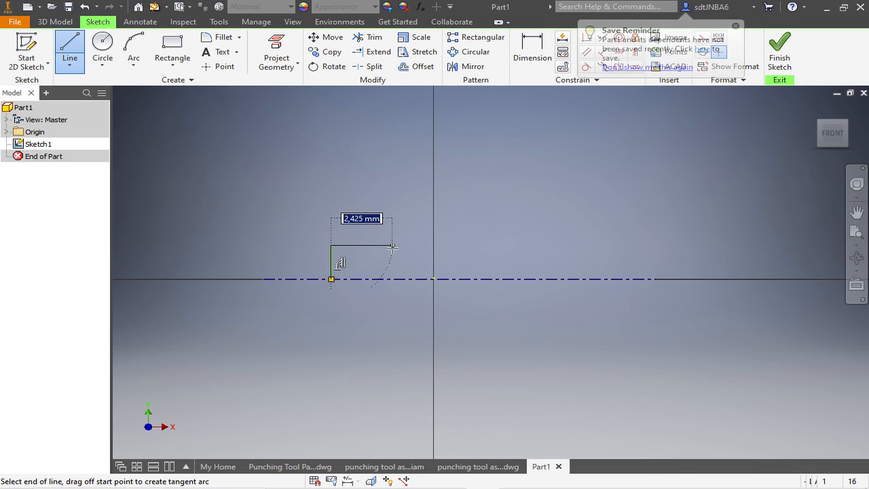
click(435, 245)
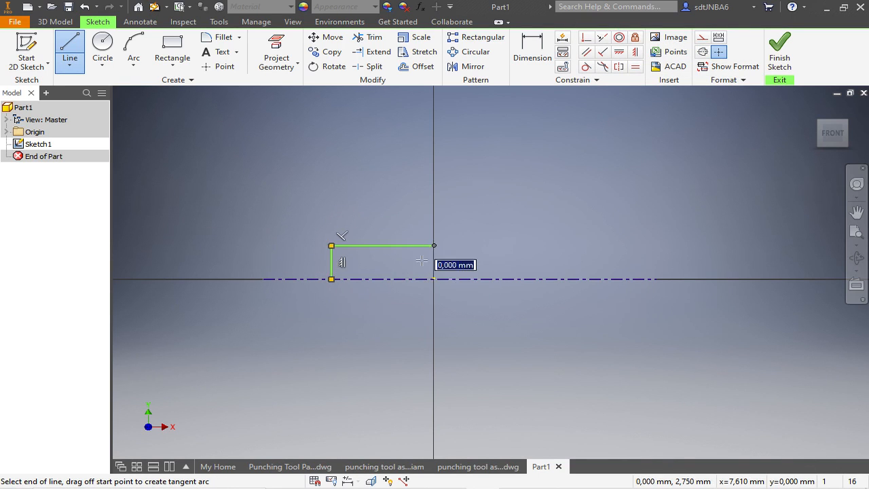
key(Escape)
- Dimension the short horizontal profile line against the centerline as a 6 mm diameter
click(533, 49)
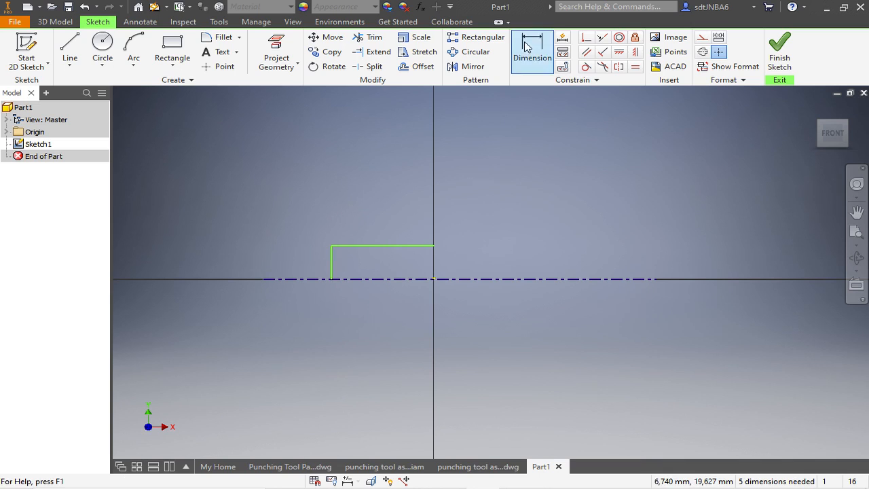
click(368, 278)
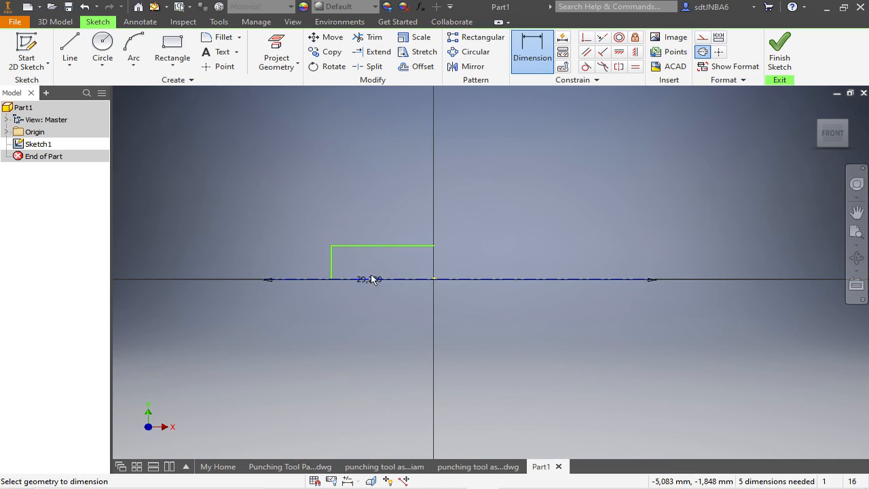
click(374, 245)
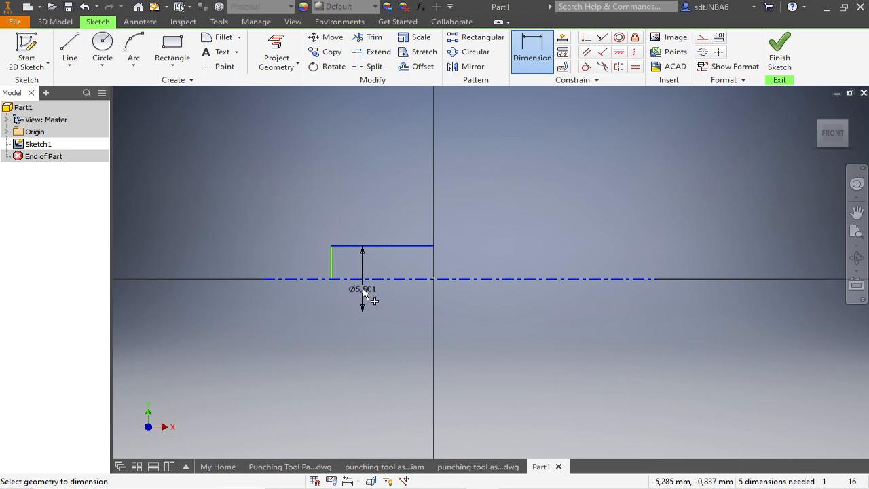
click(365, 293)
text(6)
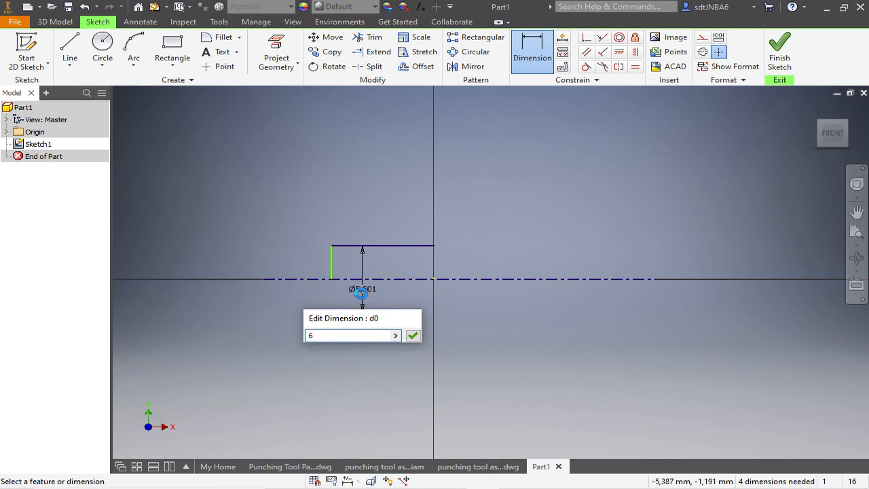
key(Return)
- Dimension the length of the short horizontal profile line to 8 mm
click(405, 243)
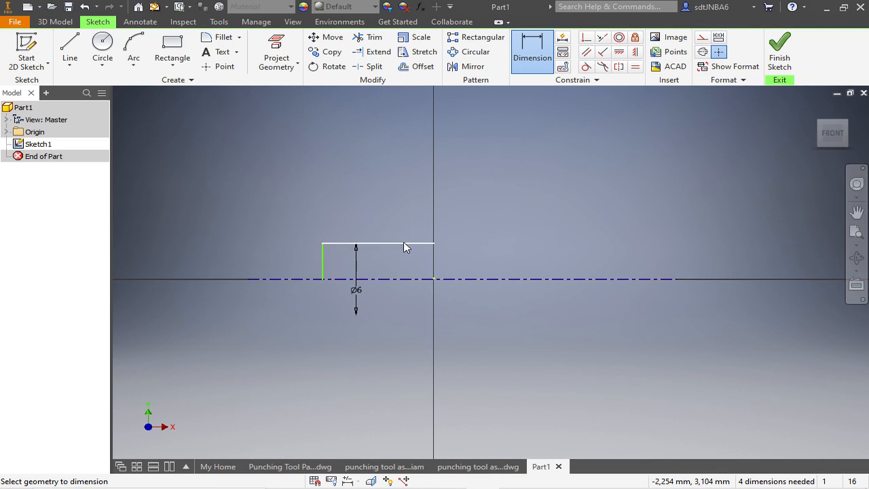
click(401, 213)
text(8)
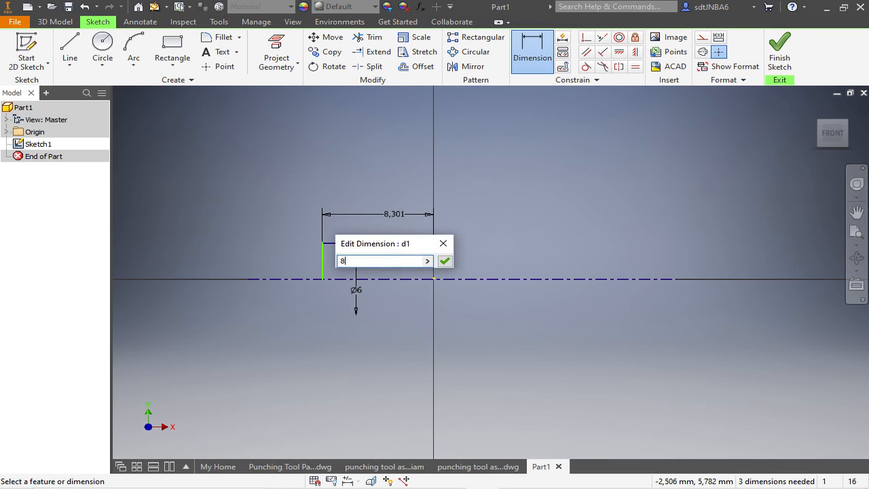
key(Return)
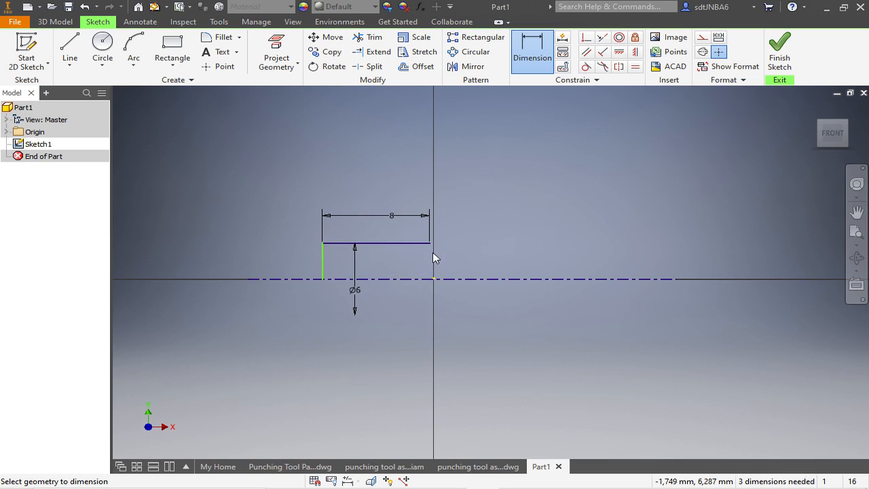
scroll(439, 265, up, 3)
key(Escape)
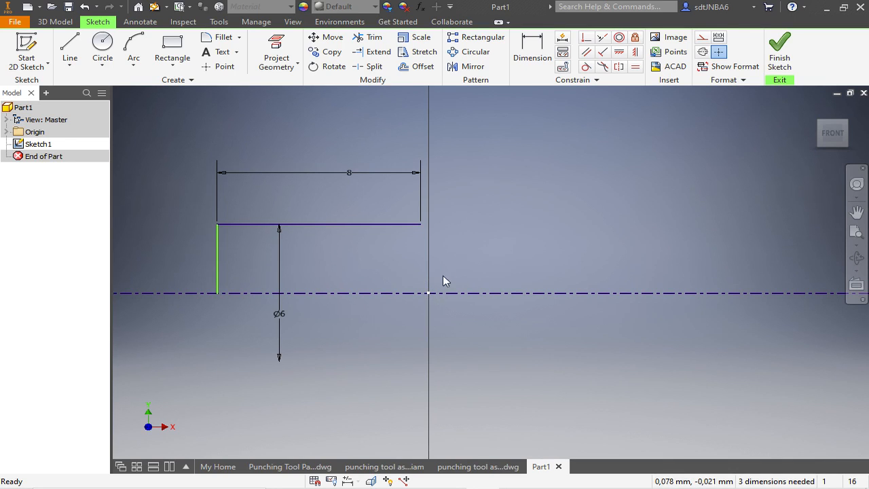
- Constrain the free end of the short horizontal profile line vertically above the sketch origin
click(635, 54)
click(421, 224)
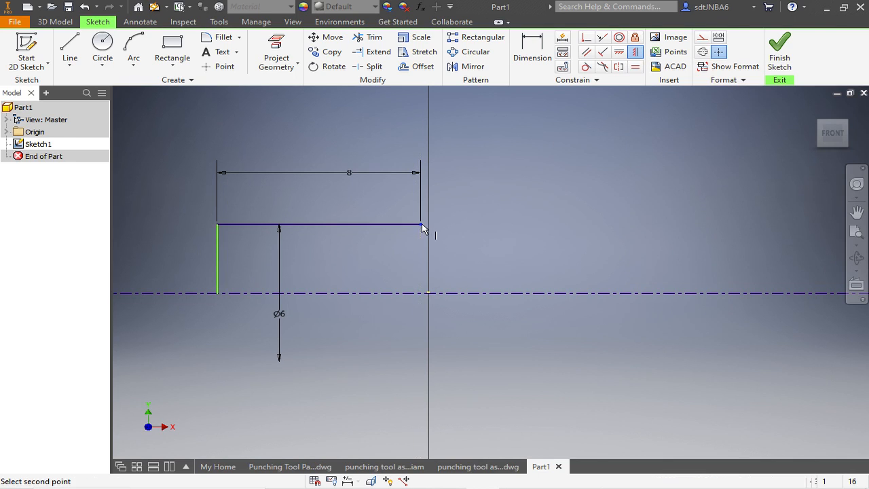
click(428, 293)
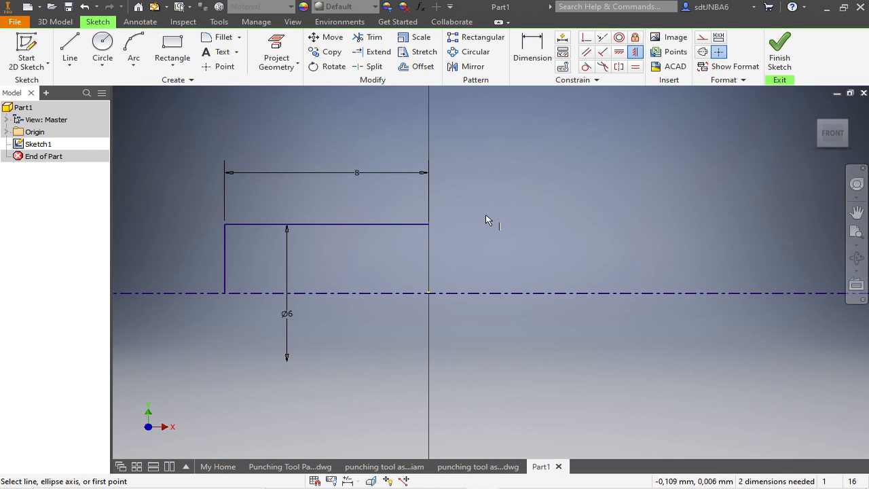
key(Escape)
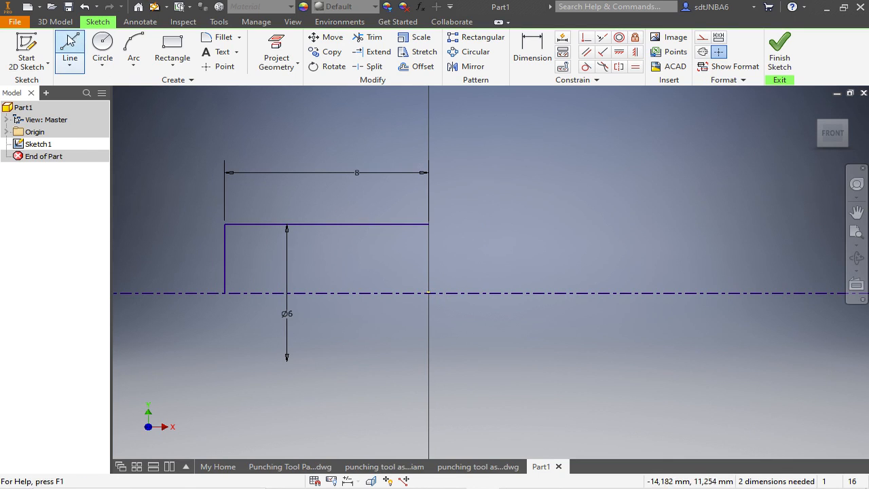
- Sketch a vertical step about 1.1 mm up from the short line's end and a horizontal line about 13.4 mm long away from it
click(70, 49)
click(428, 224)
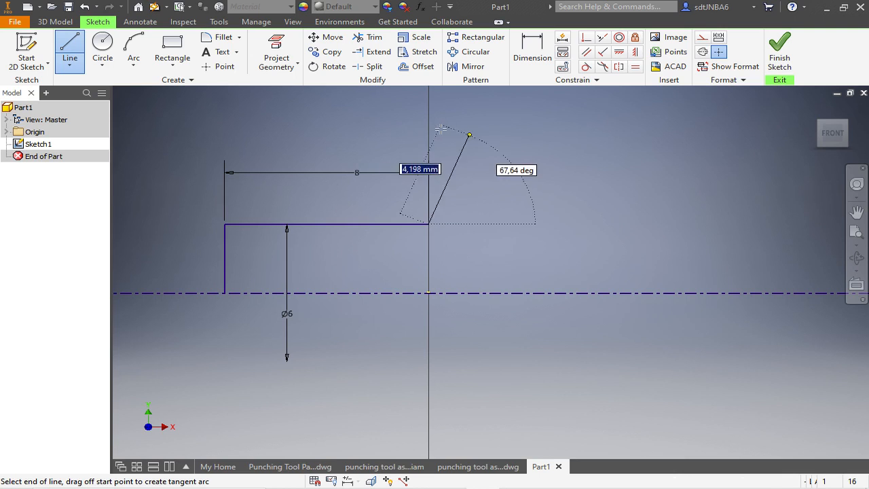
click(428, 197)
scroll(401, 203, down, 5)
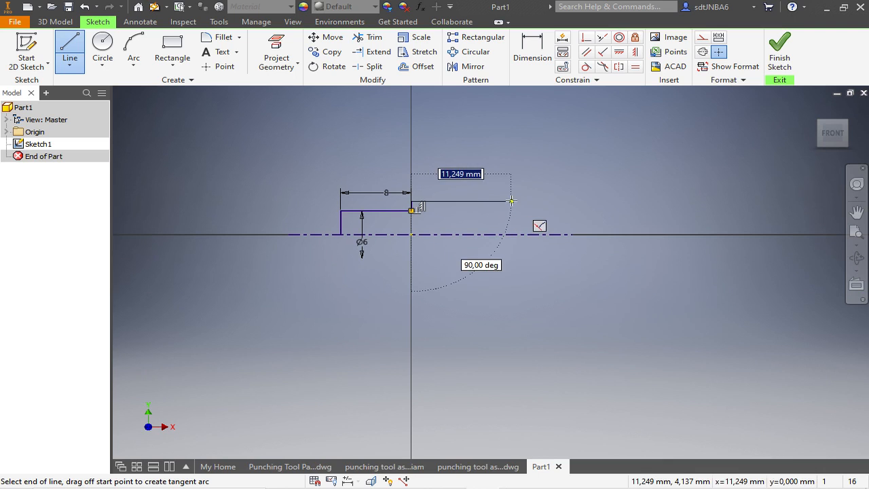
scroll(518, 203, up, 4)
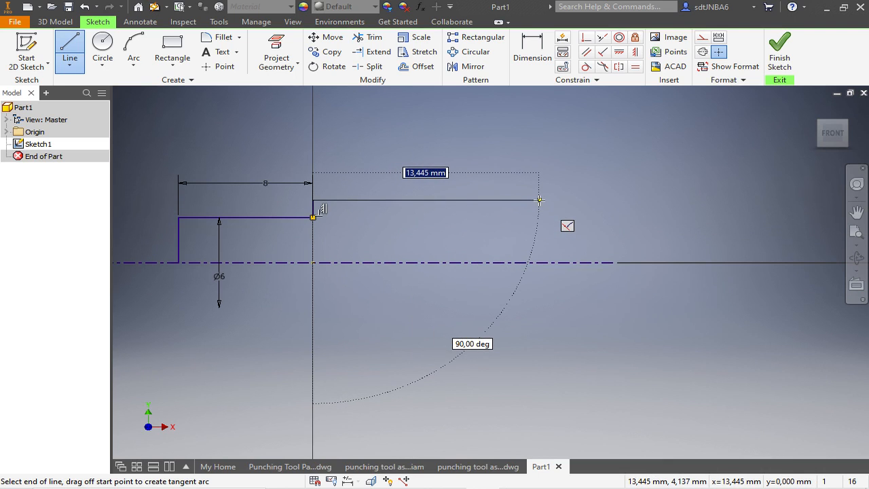
click(539, 200)
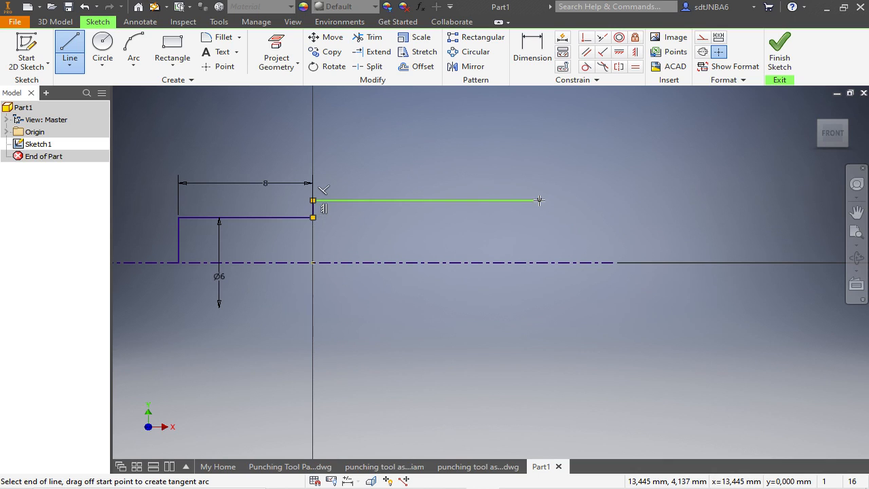
- Add a tangent arc from the long line's end down to the centerline and place its center point on the centerline
mouse_move(542, 200)
mouse_down()
mouse_move(601, 229)
mouse_move(609, 259)
mouse_up()
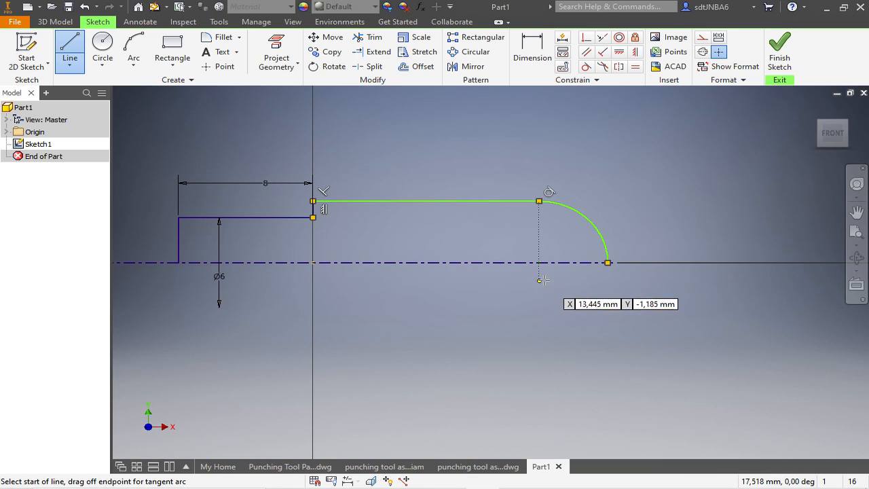
scroll(543, 278, up, 3)
key(Escape)
mouse_move(535, 247)
mouse_down()
mouse_move(535, 279)
mouse_move(535, 248)
mouse_up()
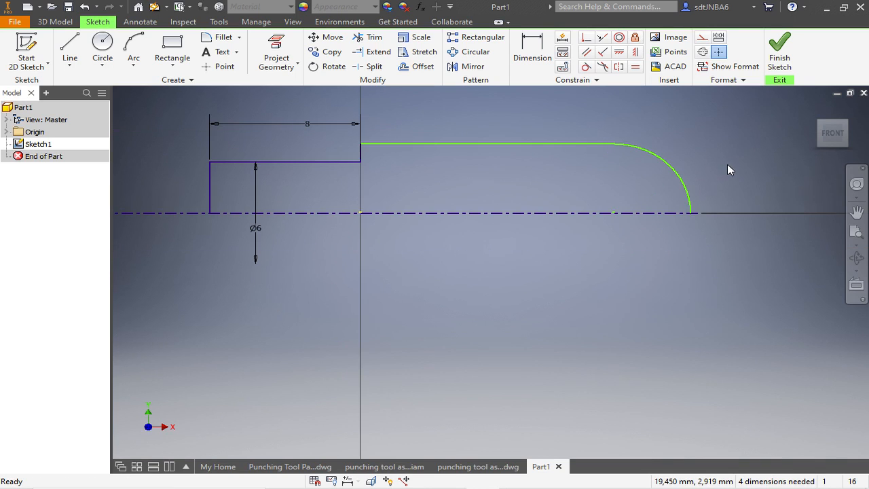
- Dimension the long horizontal line against the centerline as an 8 mm diameter
click(530, 55)
click(511, 144)
click(505, 211)
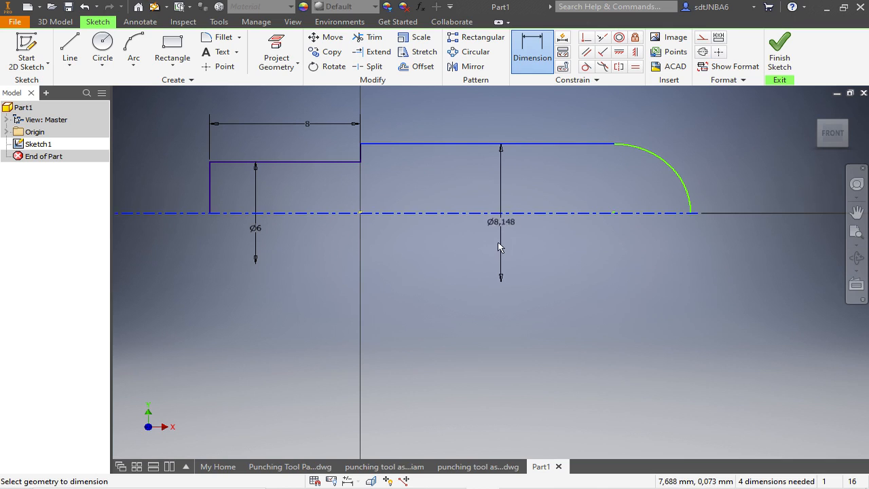
click(496, 242)
text(8)
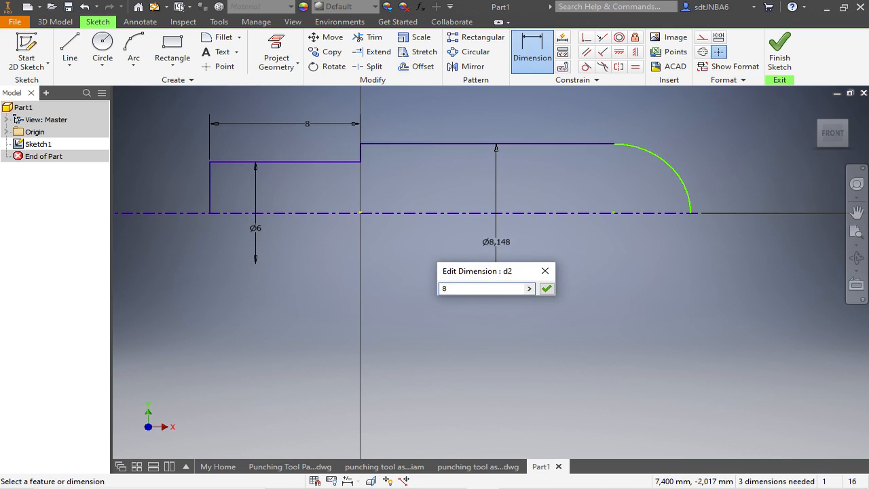
key(Return)
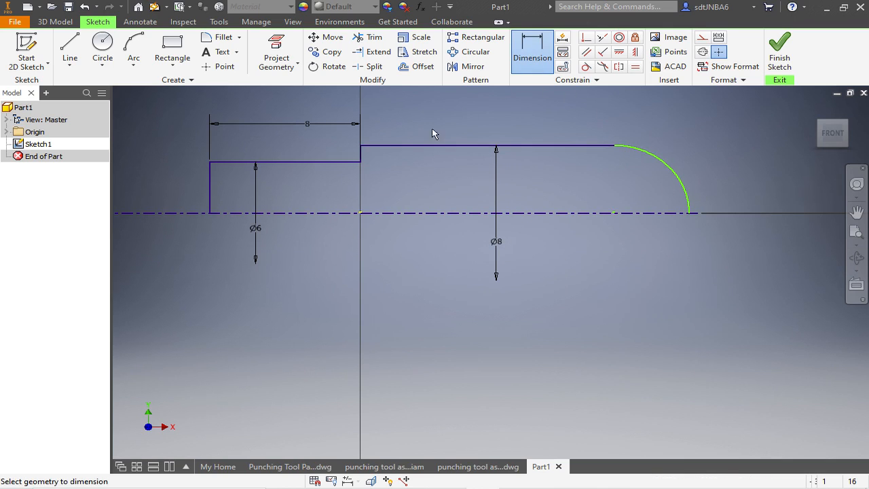
- Dimension the distance from the vertical step to the arc's end as 60 mm and move the 8 mm length dimension level with it
click(360, 153)
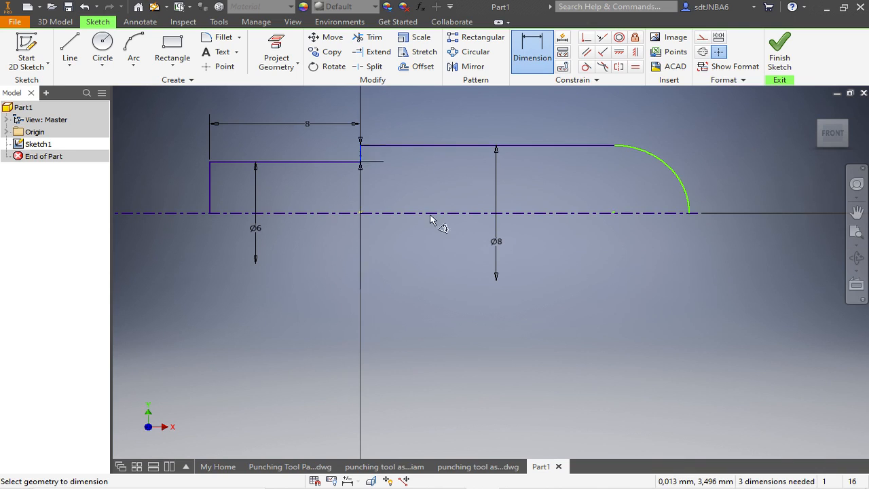
click(688, 214)
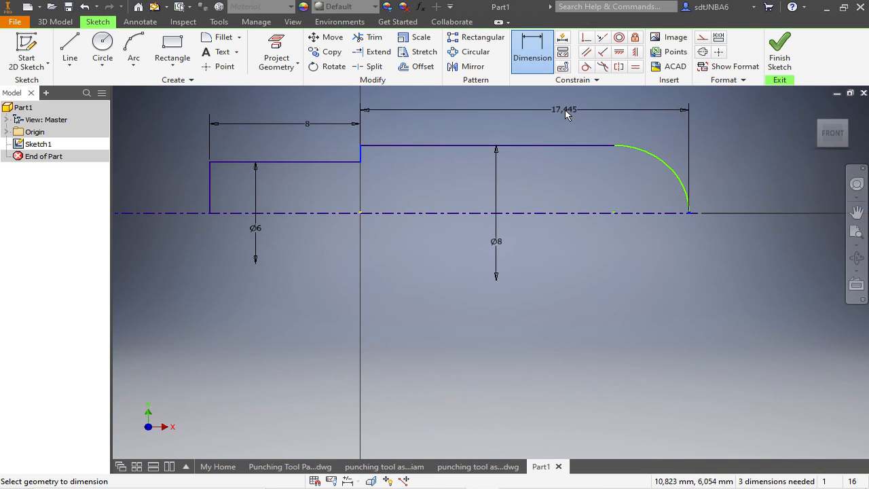
click(567, 113)
text(60)
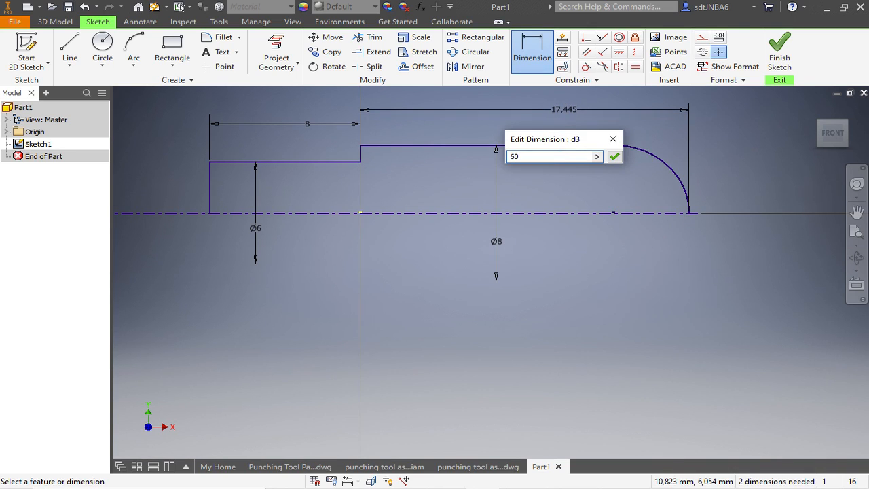
key(Return)
scroll(423, 210, down, 2)
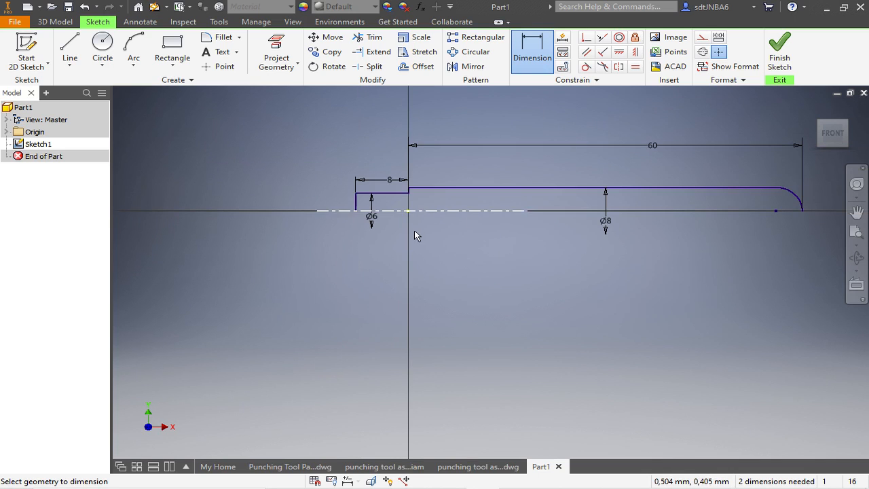
scroll(631, 252, down, 2)
scroll(771, 222, up, 3)
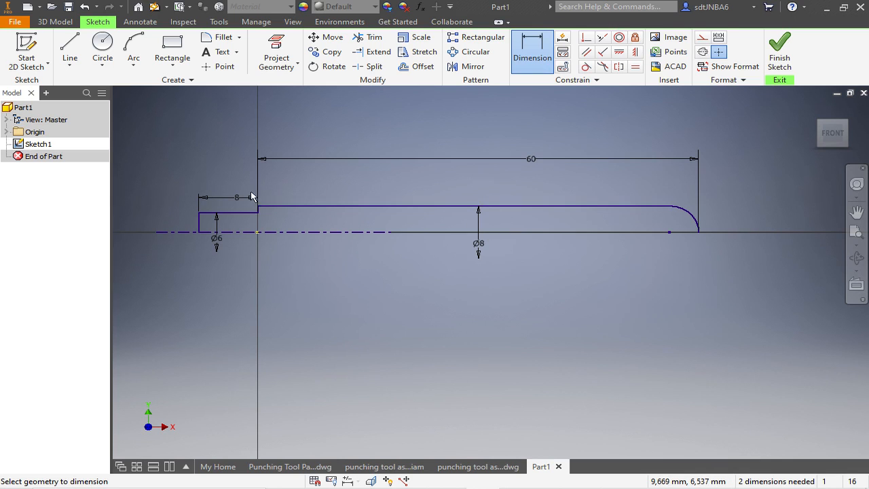
key(Escape)
drag(236, 199, 229, 160)
- Check the lever in the punching tool assembly drawing and return to Part1
click(400, 467)
click(293, 468)
scroll(636, 330, up, 5)
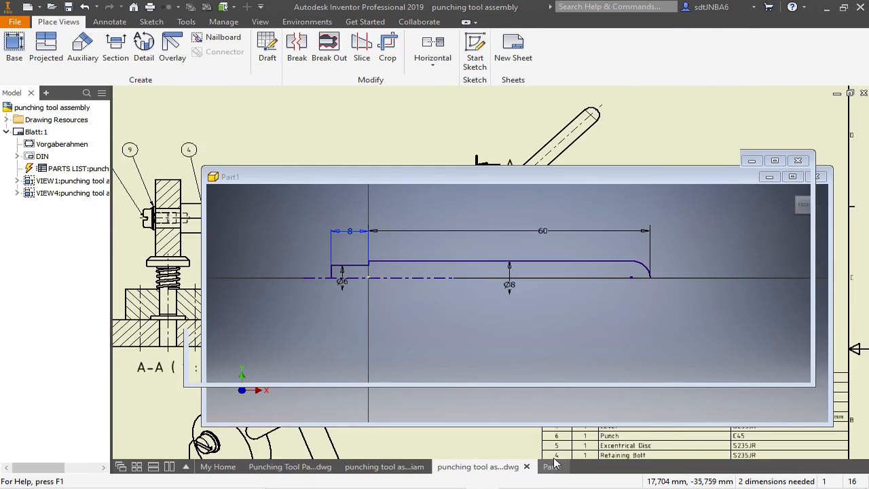
click(551, 467)
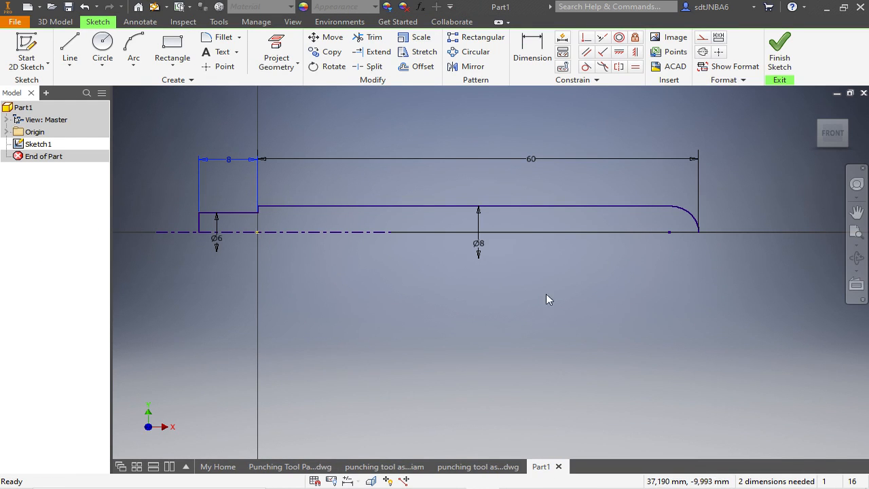
click(779, 53)
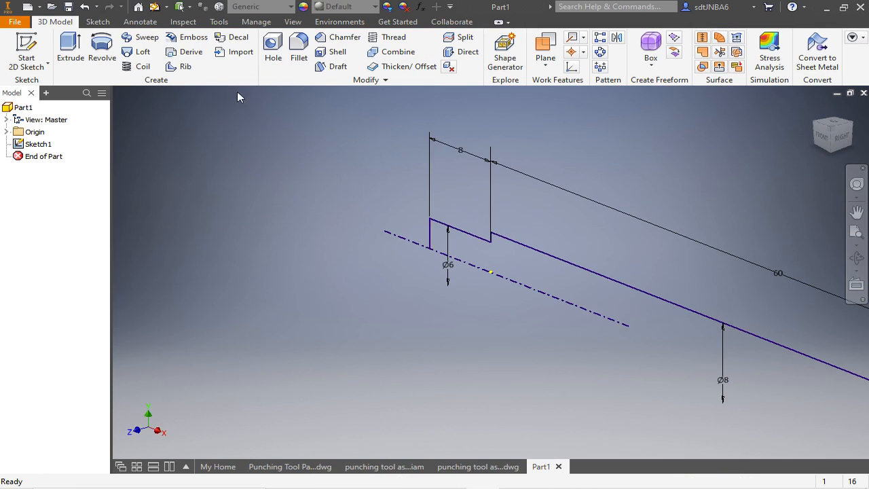
click(102, 48)
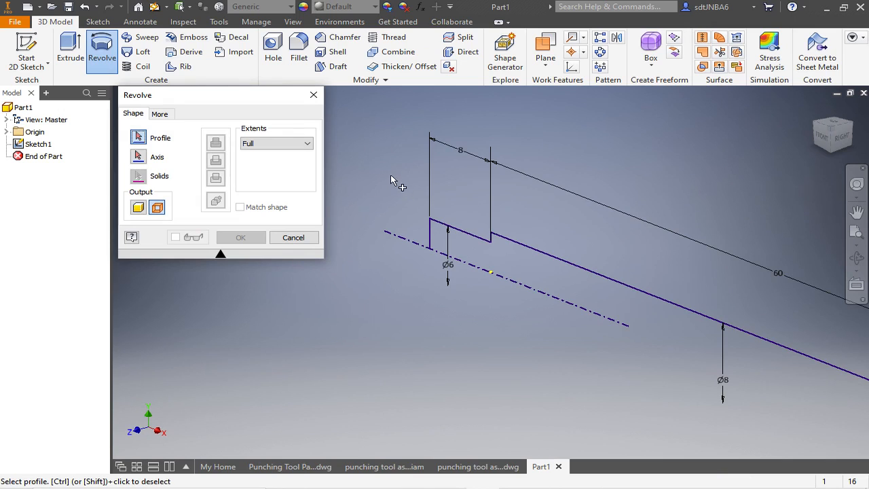
scroll(387, 174, down, 2)
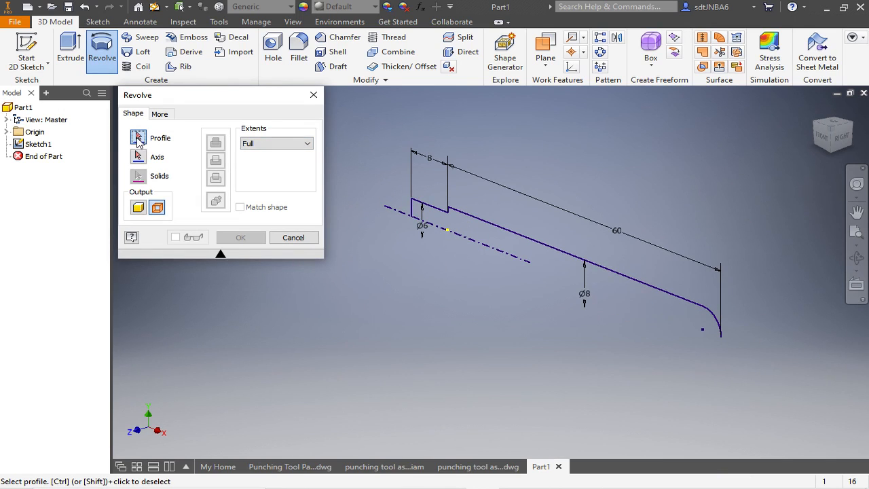
click(471, 217)
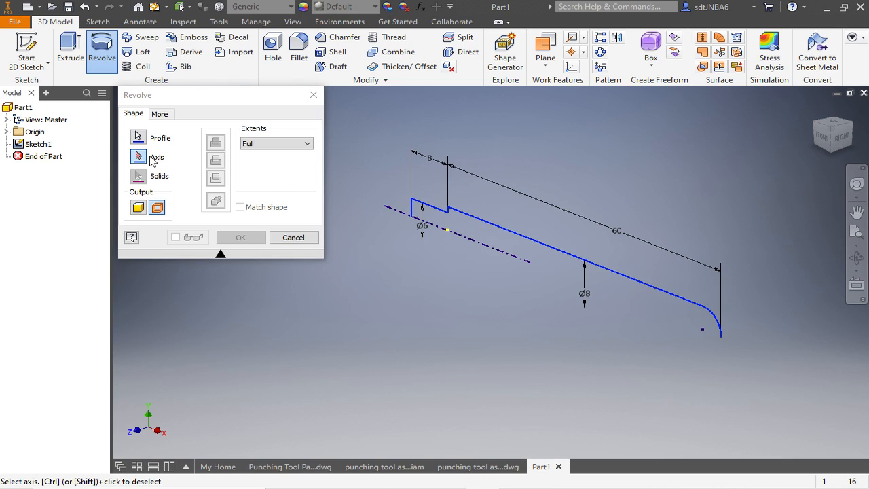
click(402, 216)
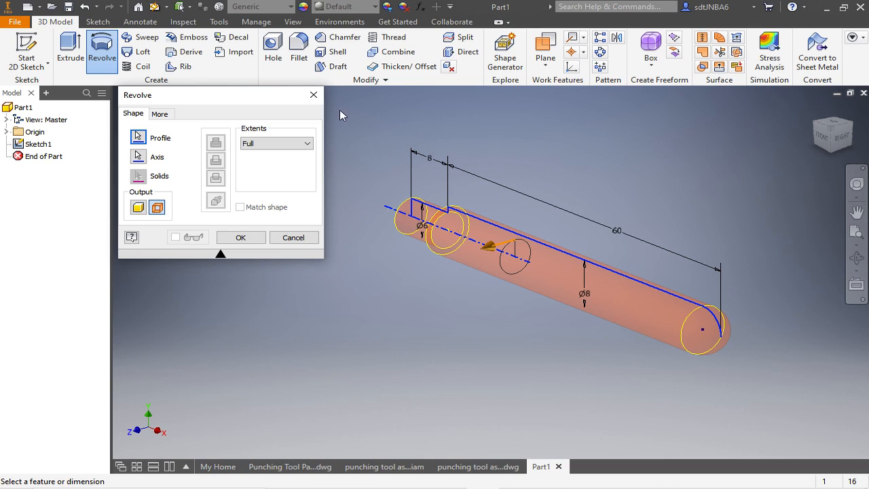
click(313, 97)
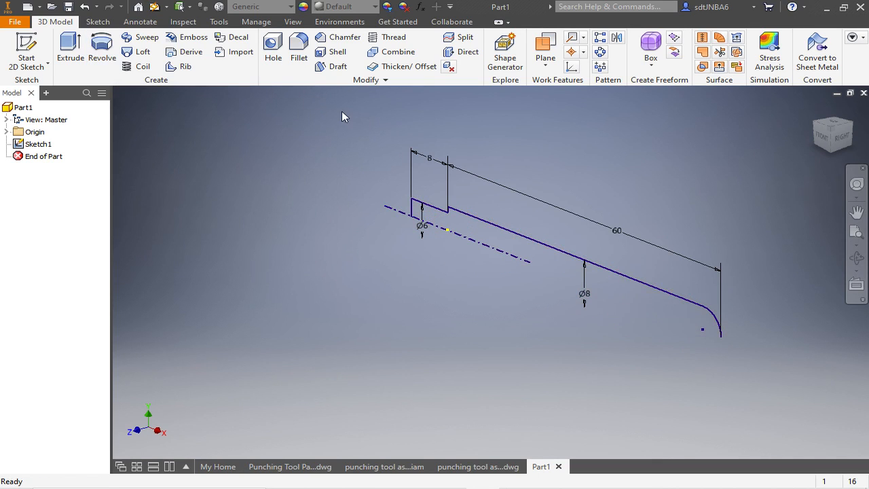
- Reopen the profile sketch and close it with a 68 mm line along the centerline between the profile's two ends
right_click(32, 144)
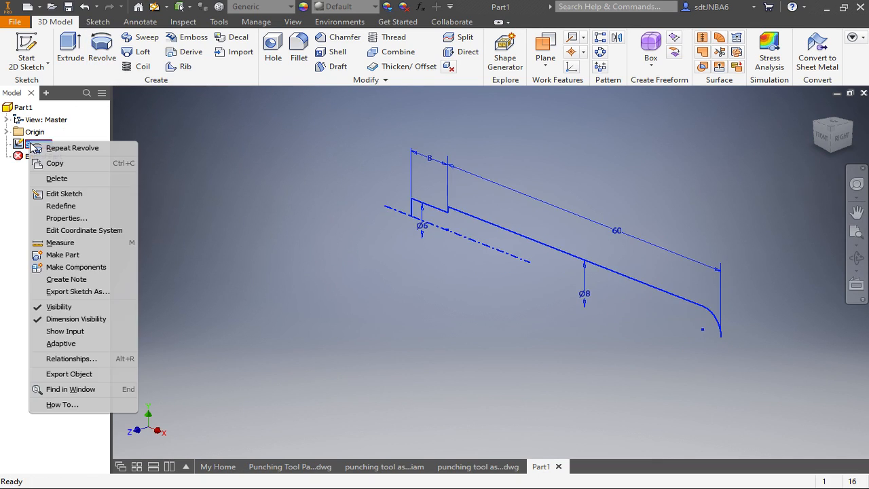
click(64, 194)
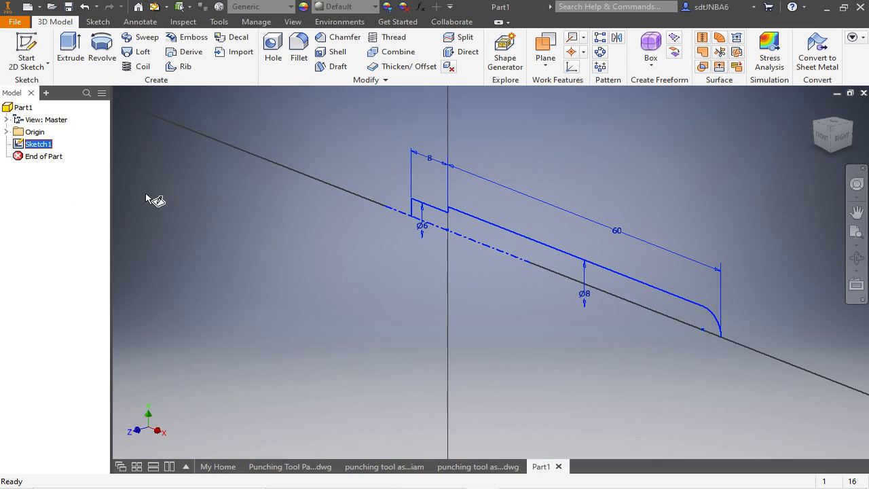
click(70, 49)
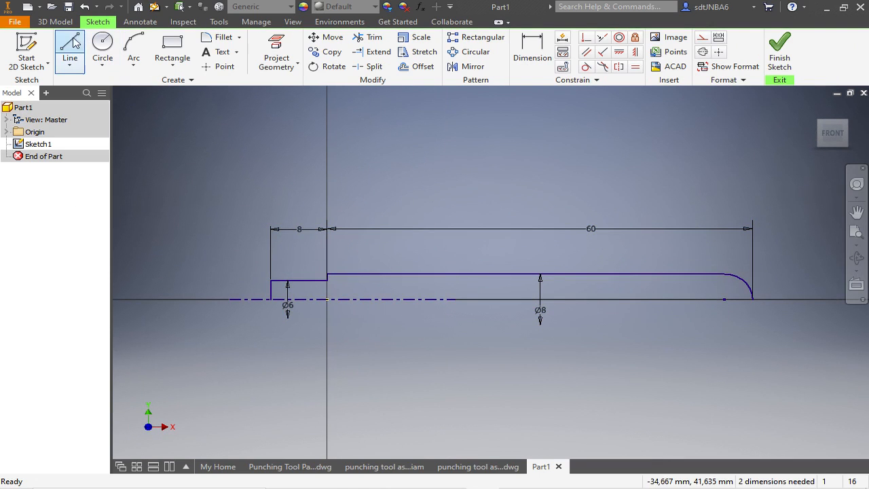
click(270, 299)
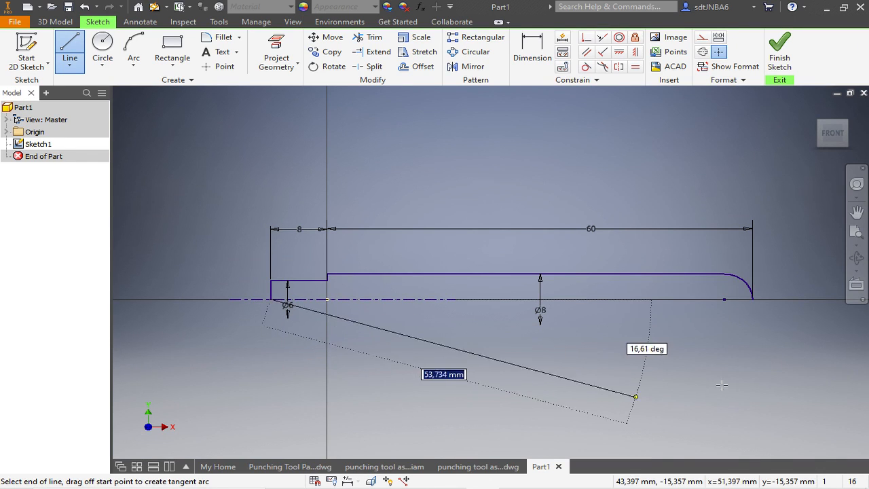
click(753, 298)
- Finish the sketch and revolve the closed profile fully around the centerline as a solid
click(779, 51)
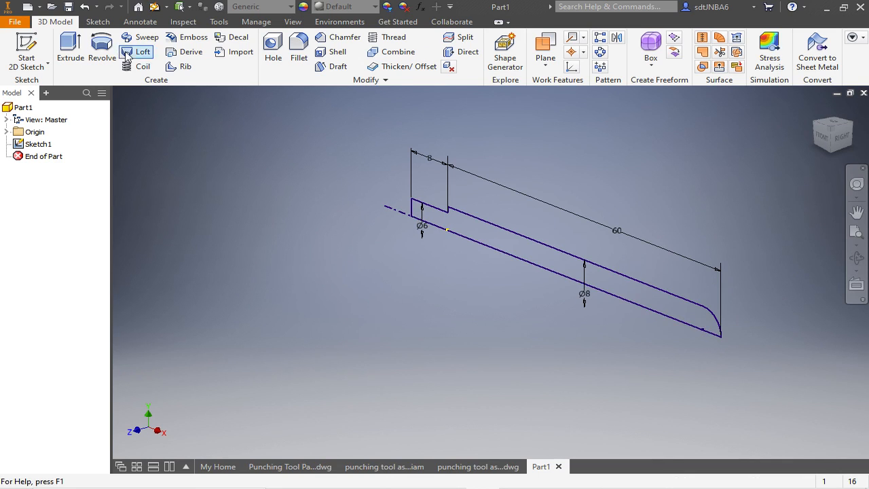
click(101, 49)
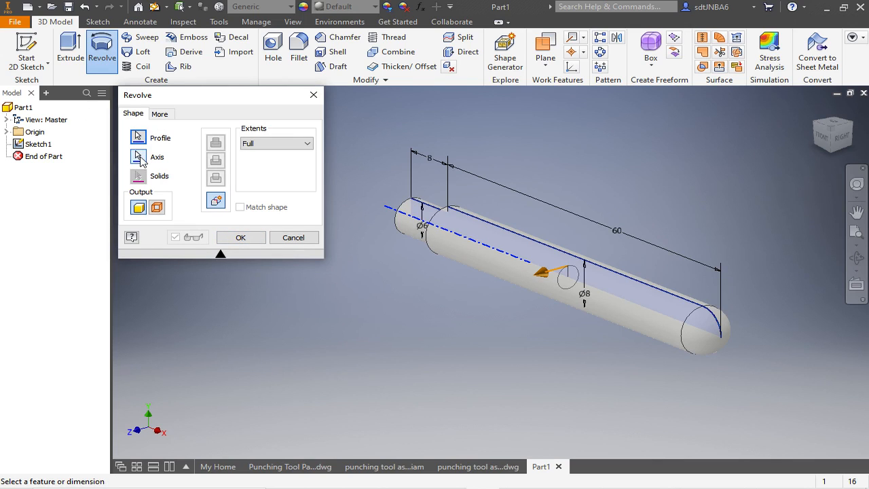
click(238, 236)
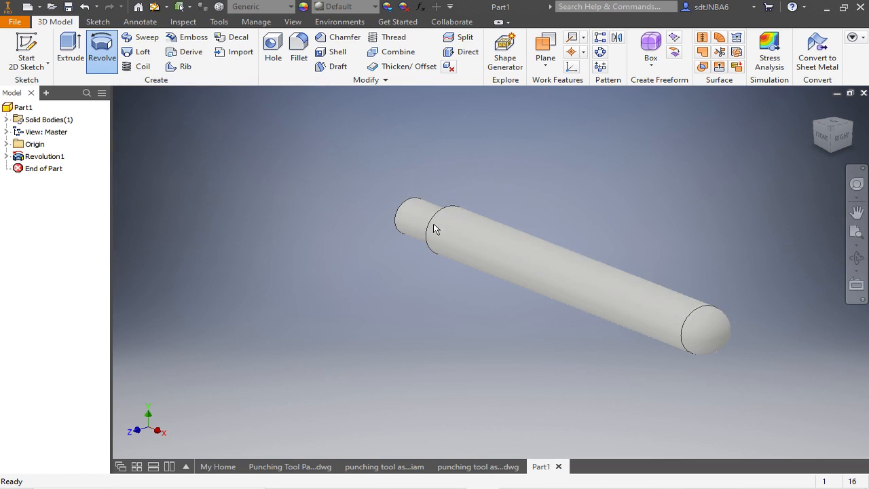
- Thread the lever's narrow end over its full length as a right-hand ISO Metric profile M6x1, class 6g
shift+middle_drag(433, 179, 493, 221)
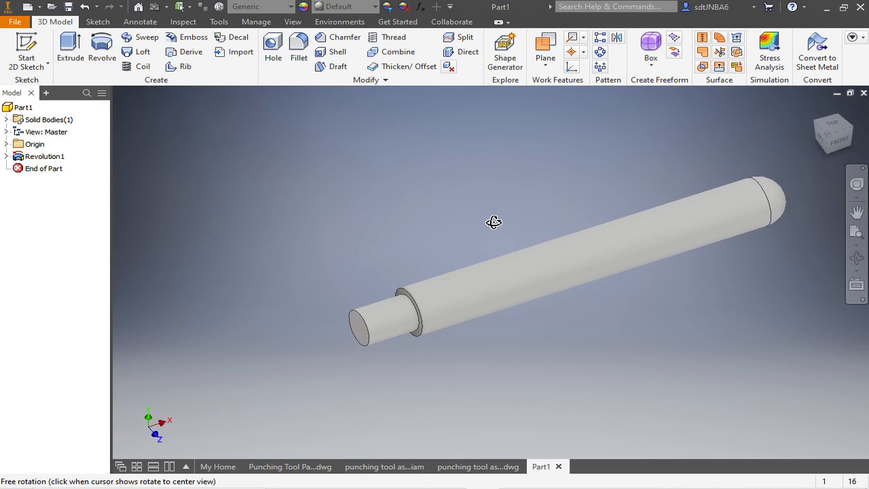
click(385, 39)
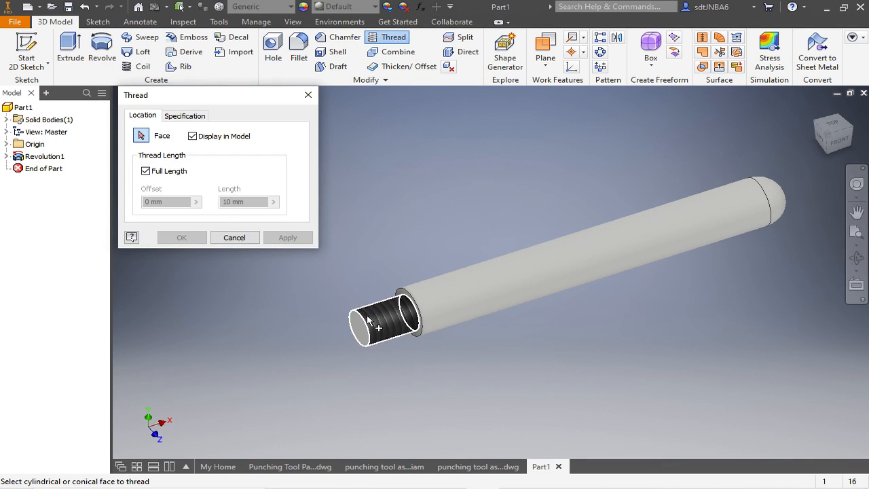
click(368, 321)
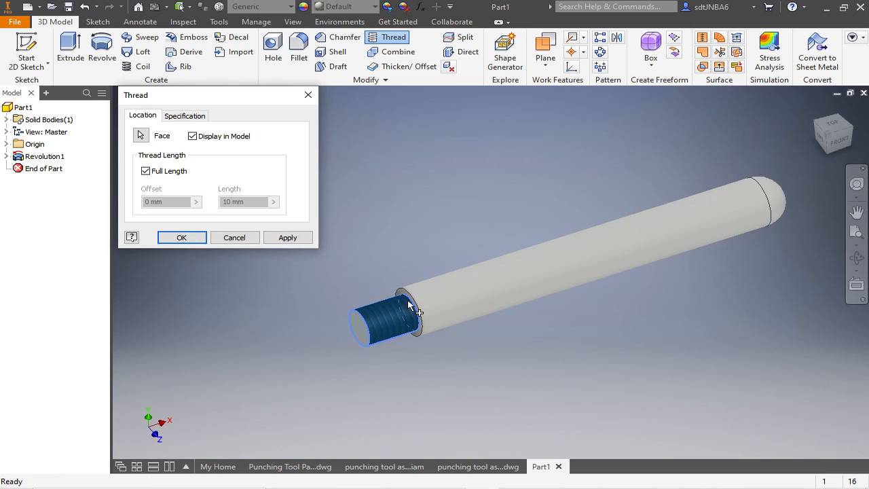
click(193, 117)
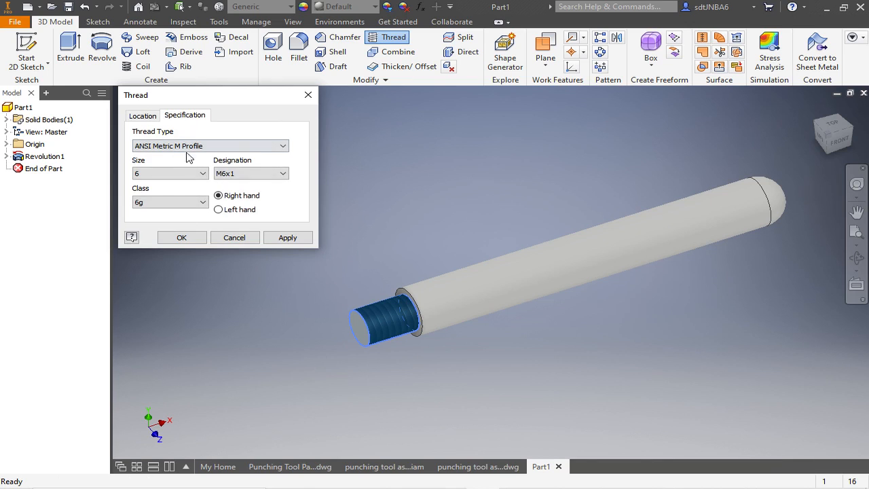
click(284, 146)
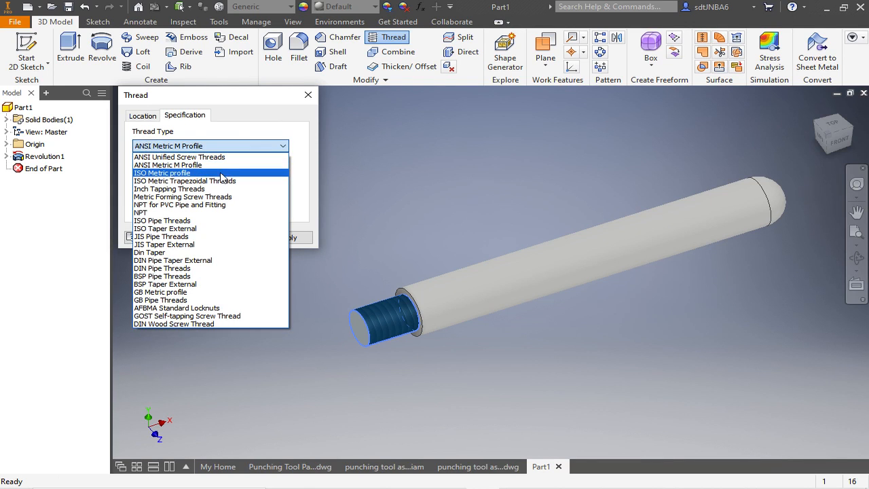
click(193, 175)
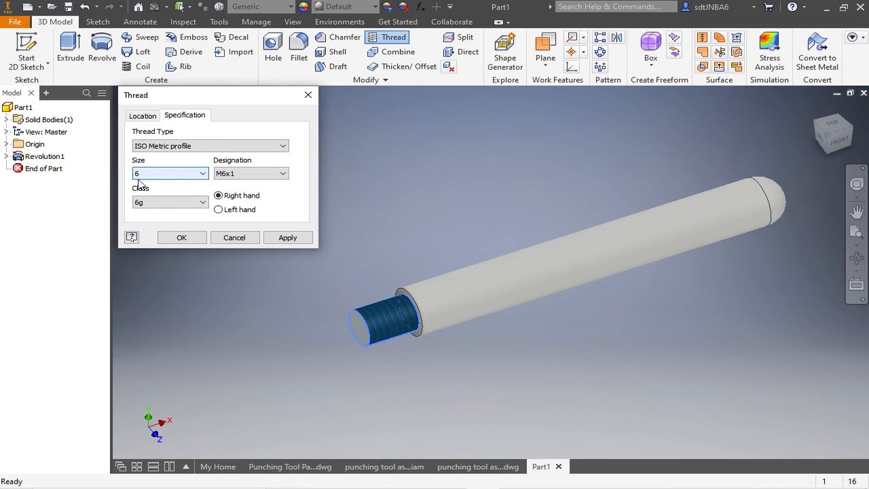
click(195, 238)
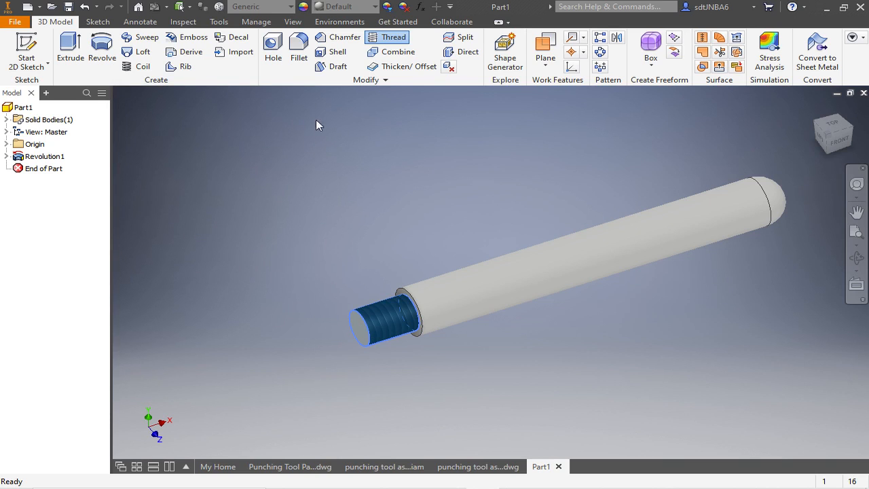
- Chamfer the outer edge of the threaded end face by 1 mm
click(333, 40)
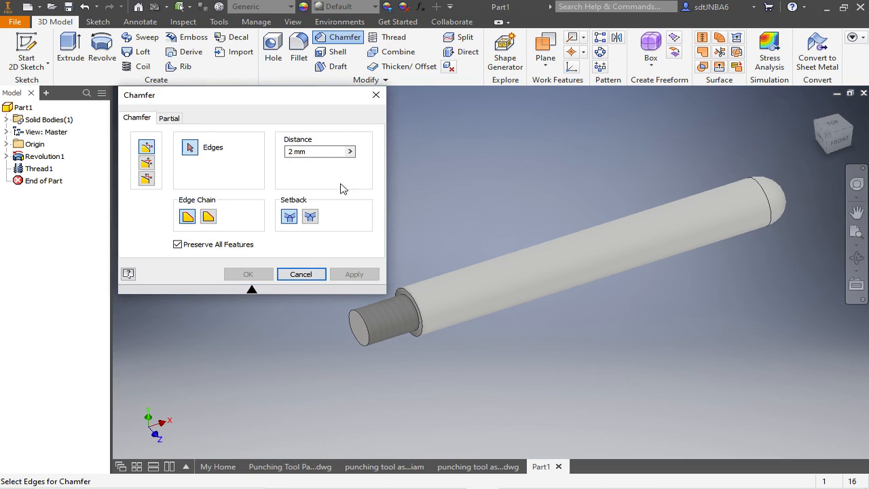
drag(324, 148, 281, 153)
text(1)
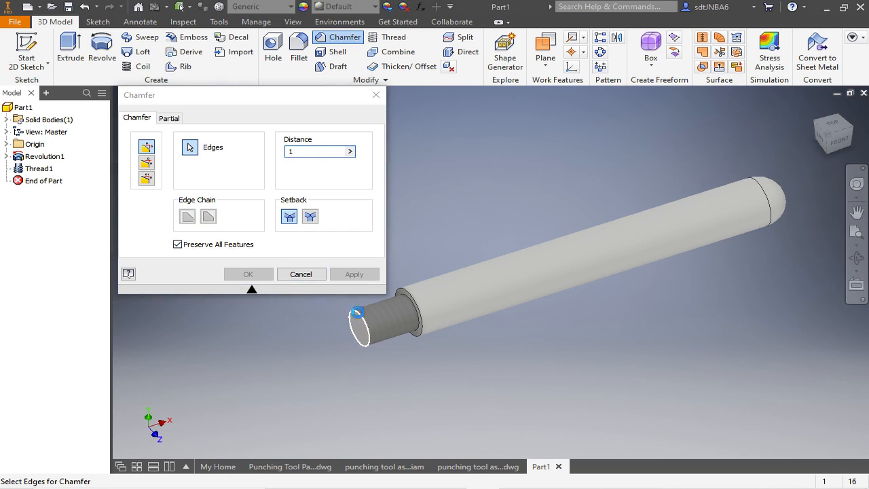
click(350, 329)
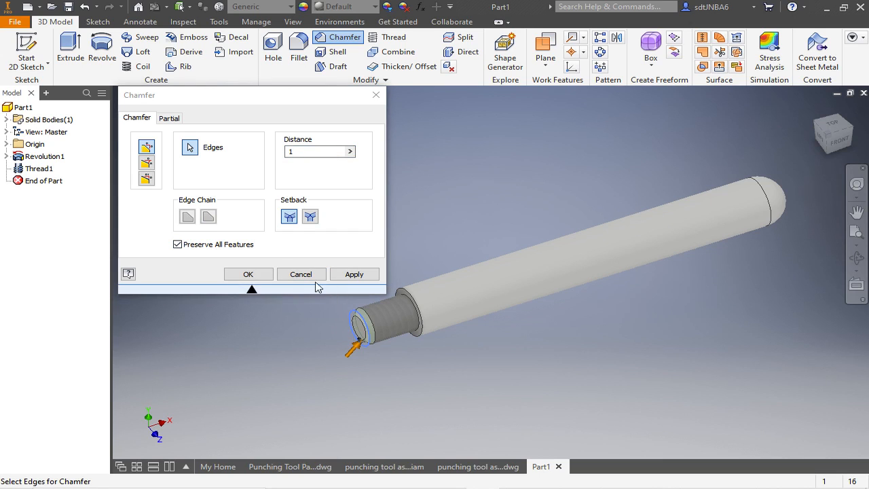
click(249, 275)
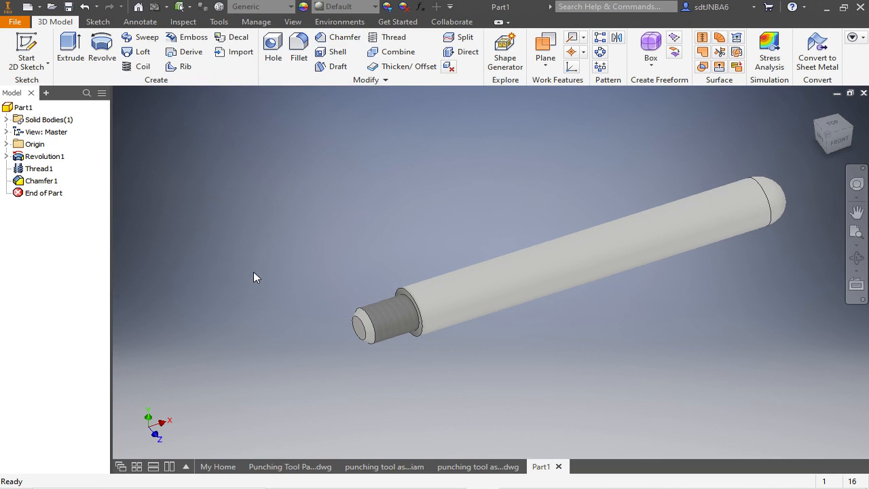
- Start saving the part under a new name and create a folder named Punching Tool on the Desktop
click(14, 22)
click(42, 129)
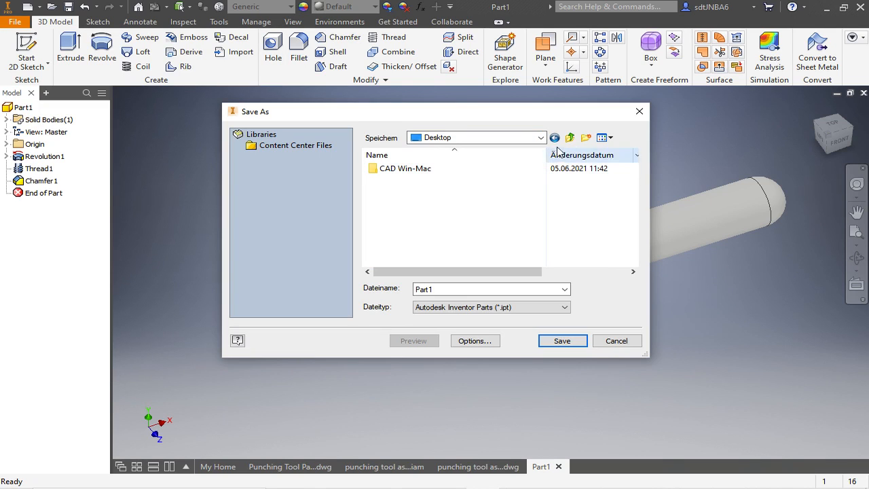
click(587, 138)
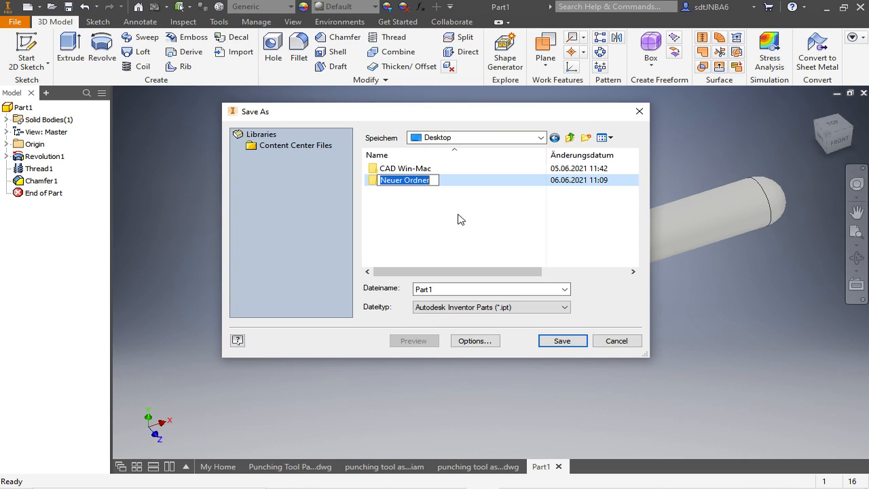
text(Punching To)
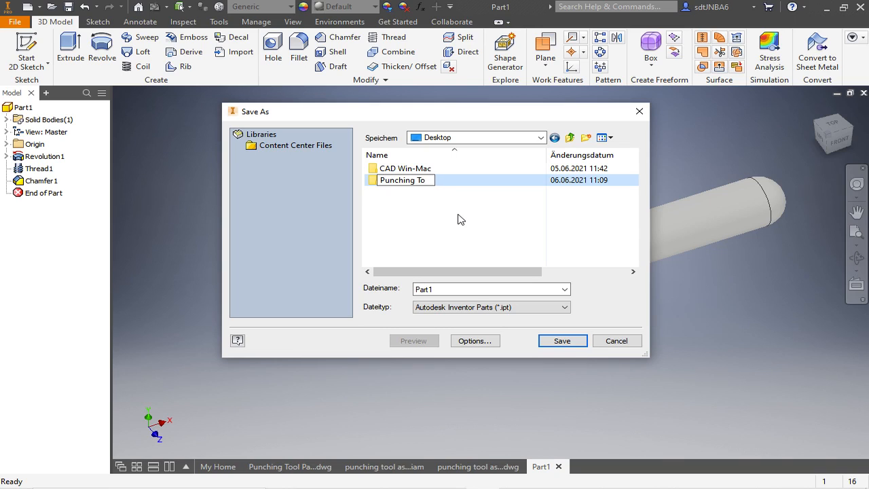
text(ol)
key(Return)
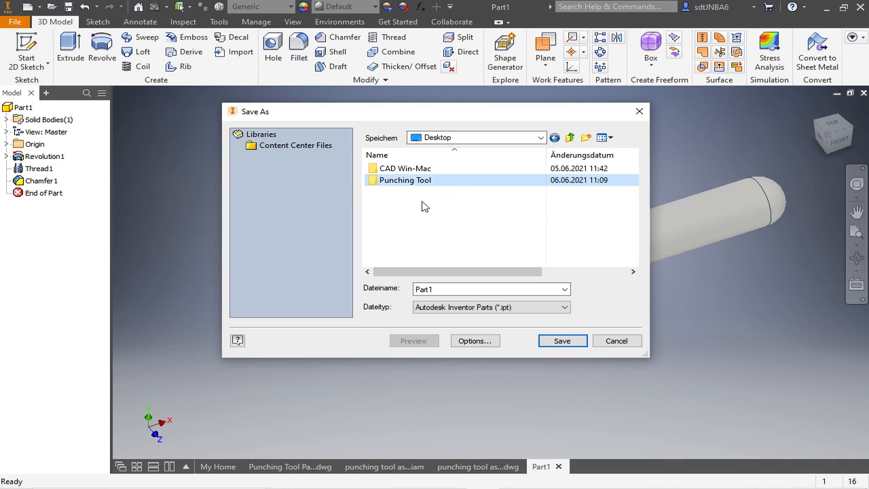
- Save the part as Lever in the Punching Tool folder
double_click(378, 181)
drag(443, 289, 411, 292)
text(Lever)
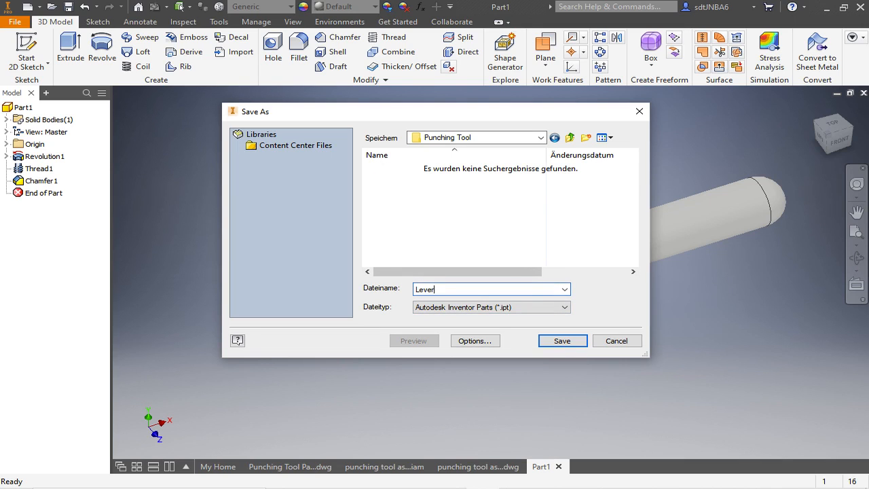
click(562, 340)
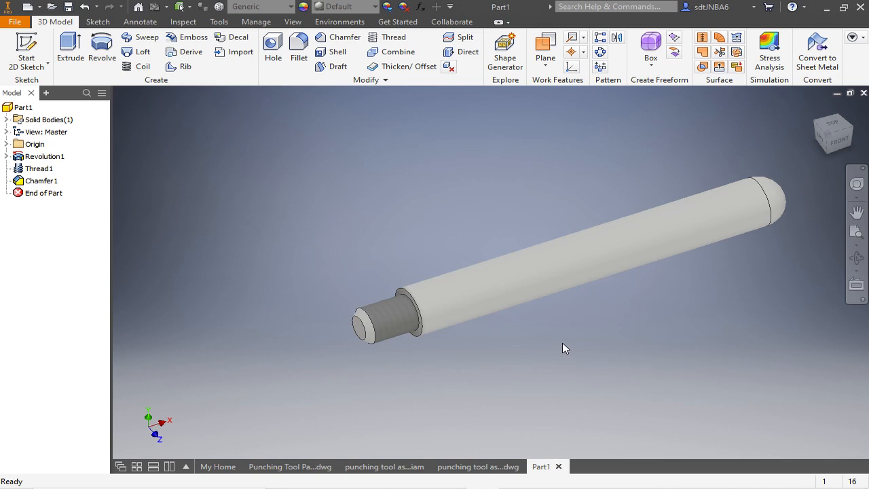
- Check the punching tool assembly model and switch to the Punching Tool Parts drawing
click(378, 467)
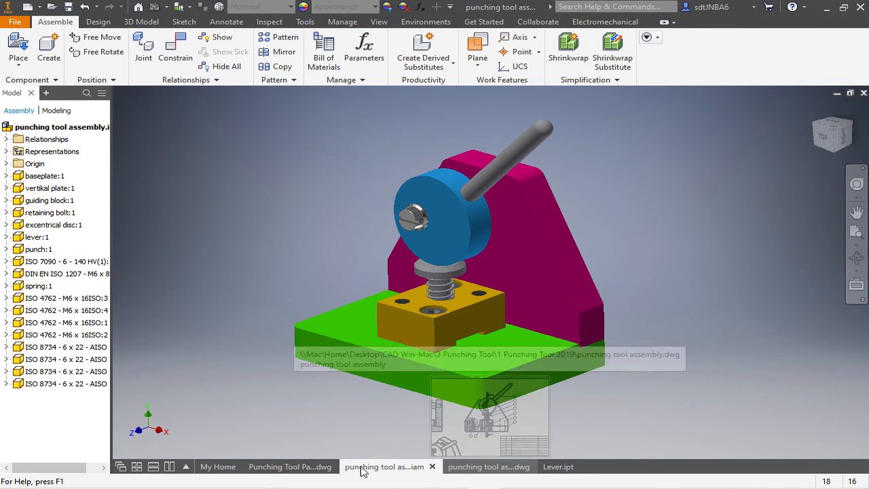
click(314, 471)
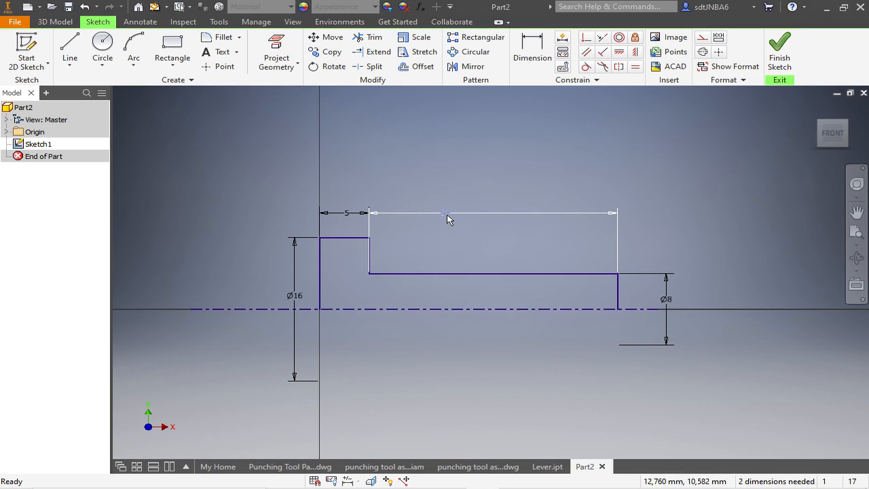
- Finish the stepped punch sketch and revolve its profile fully around the centerline as a solid
click(388, 221)
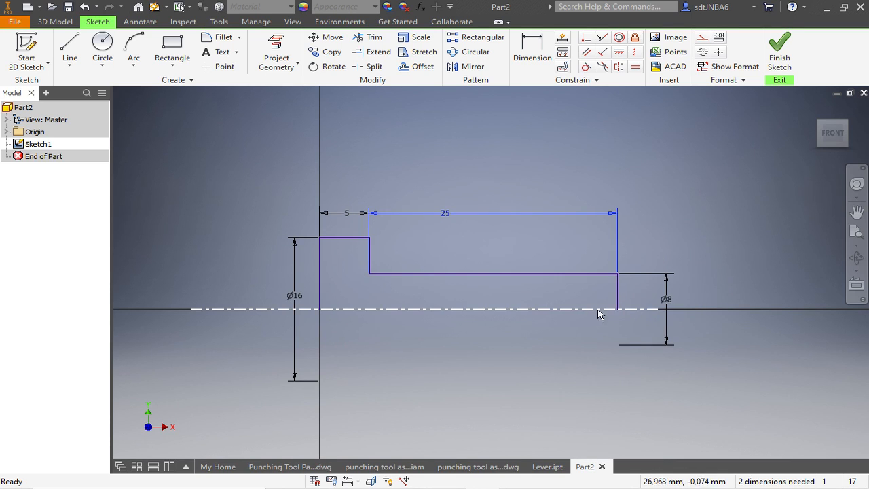
click(779, 51)
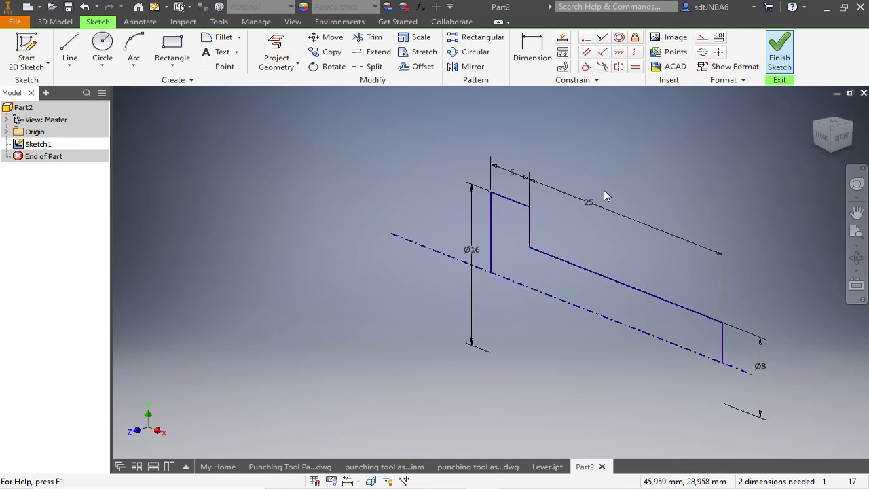
click(101, 49)
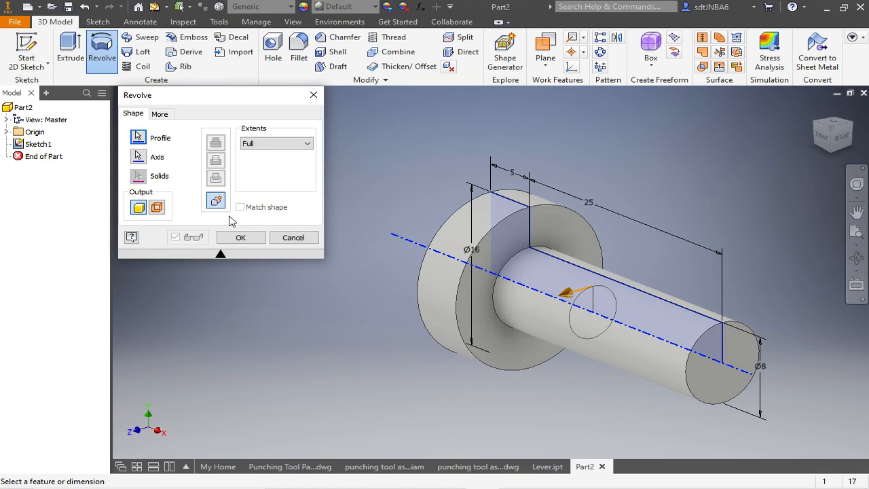
click(241, 238)
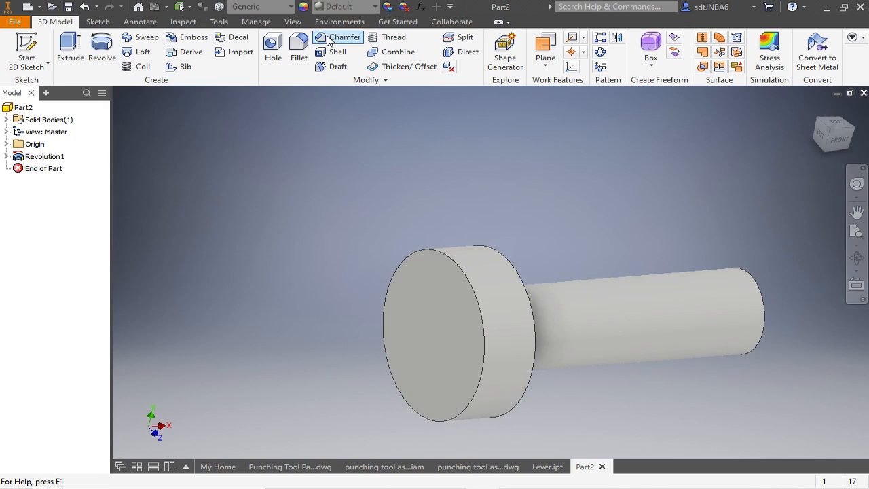
- Chamfer the outer edge of the punch head's end face by 2 mm
click(338, 36)
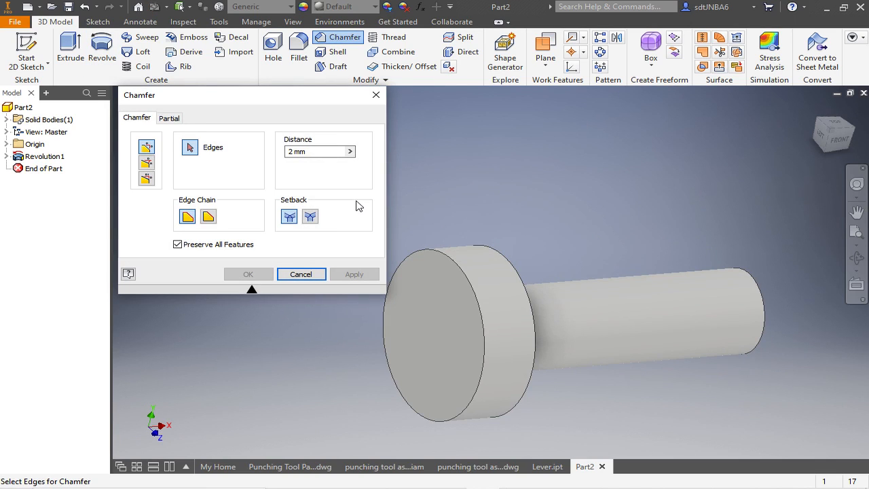
click(444, 255)
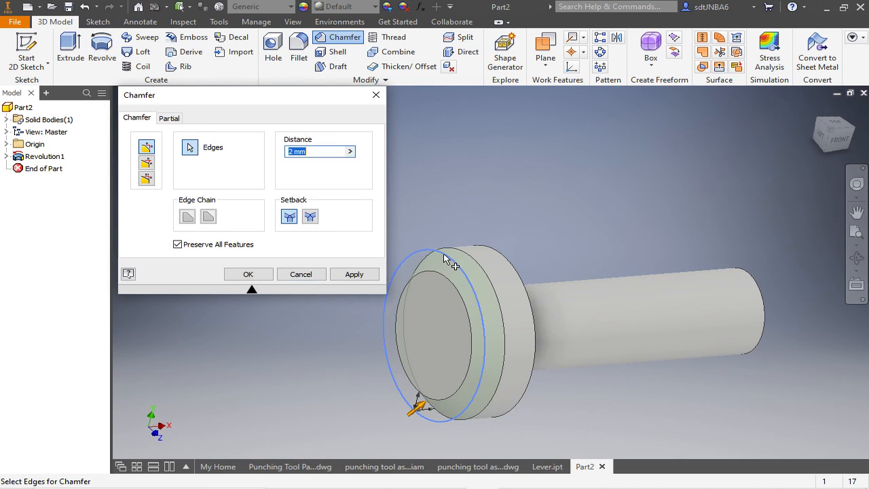
click(249, 274)
shift+middle_drag(421, 201, 374, 219)
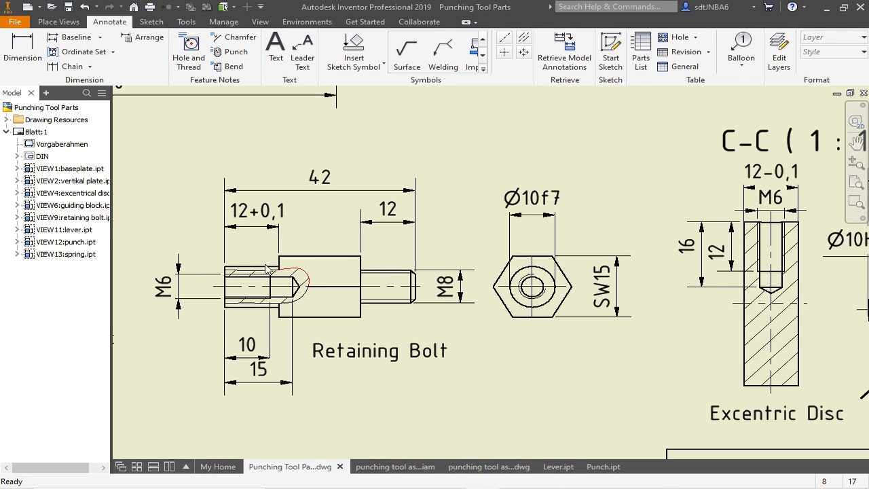
- Check the retaining bolt in the parts drawing and create a new part from the Norm.ipt template, accepting the library styles
click(218, 298)
key(Escape)
click(14, 22)
click(30, 67)
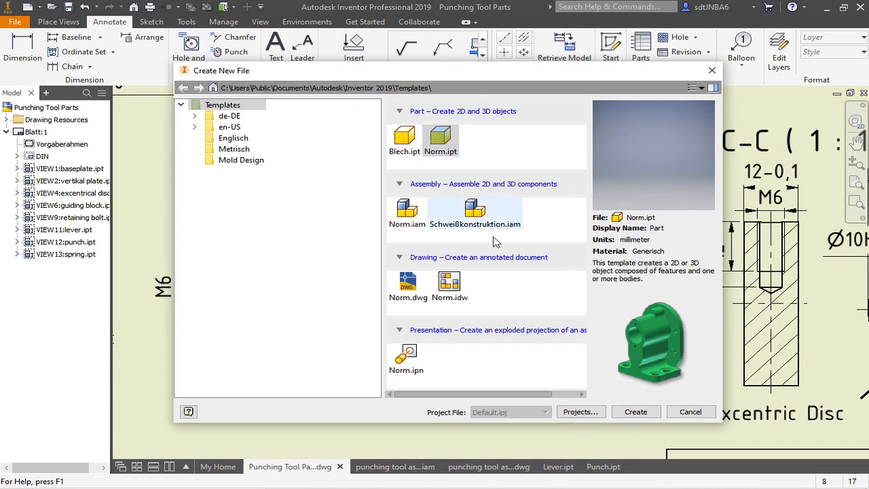
click(638, 412)
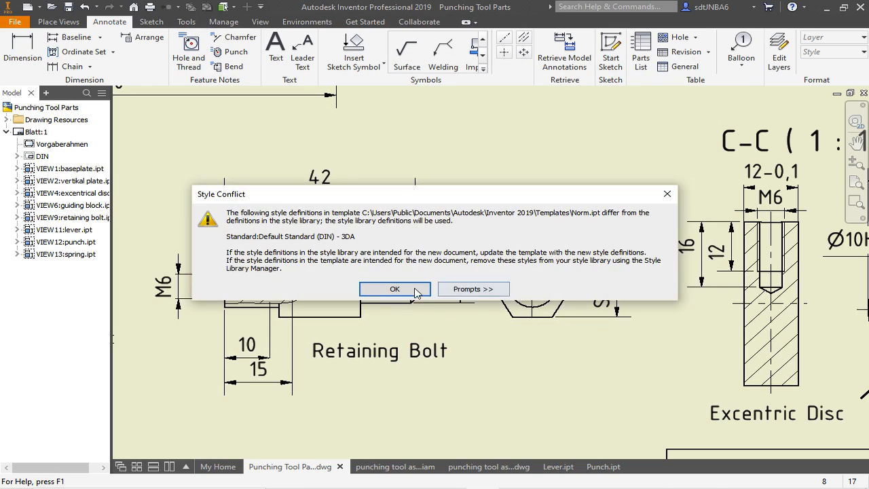
click(423, 292)
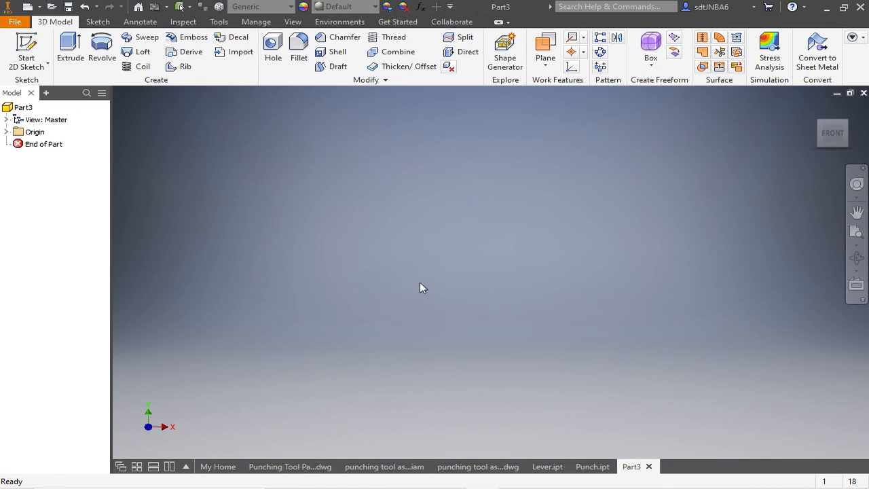
- Start a sketch on the XY plane and draw a horizontal line about 35.4 mm long just below the origin
click(27, 49)
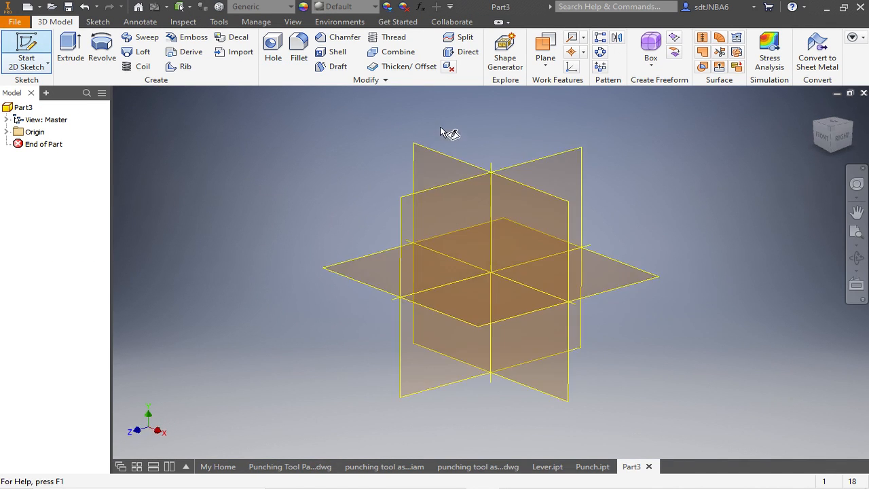
click(451, 160)
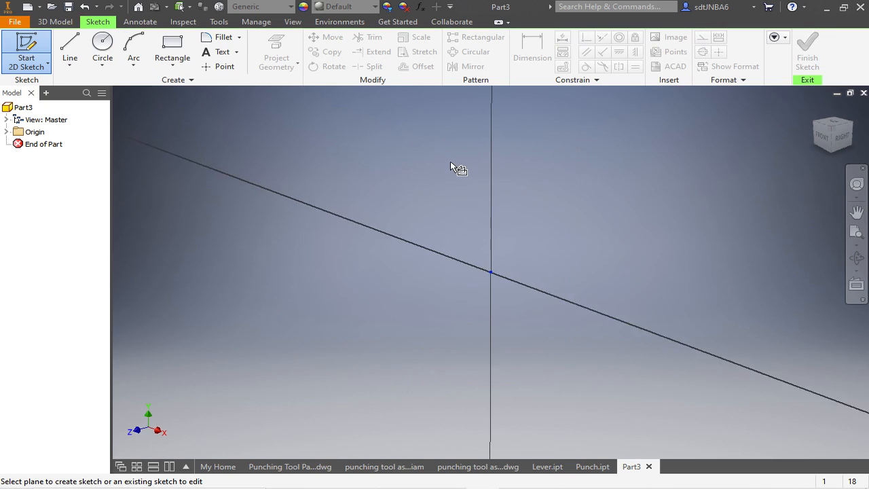
click(73, 46)
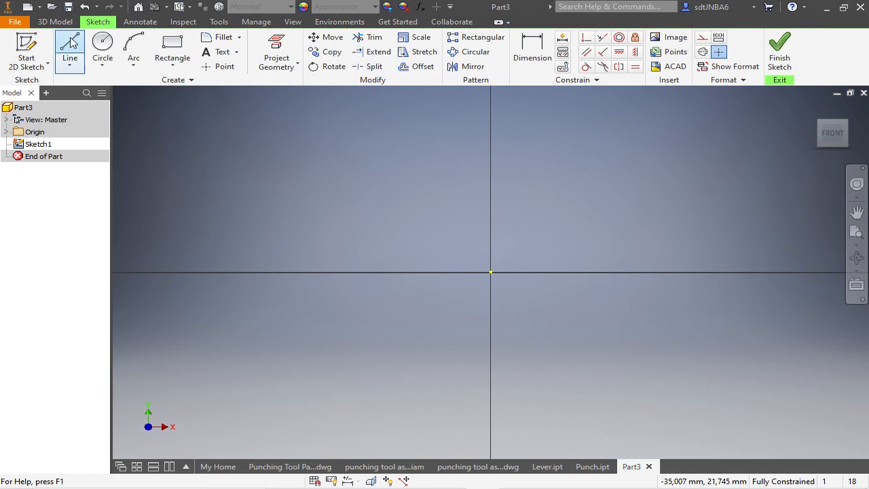
click(360, 301)
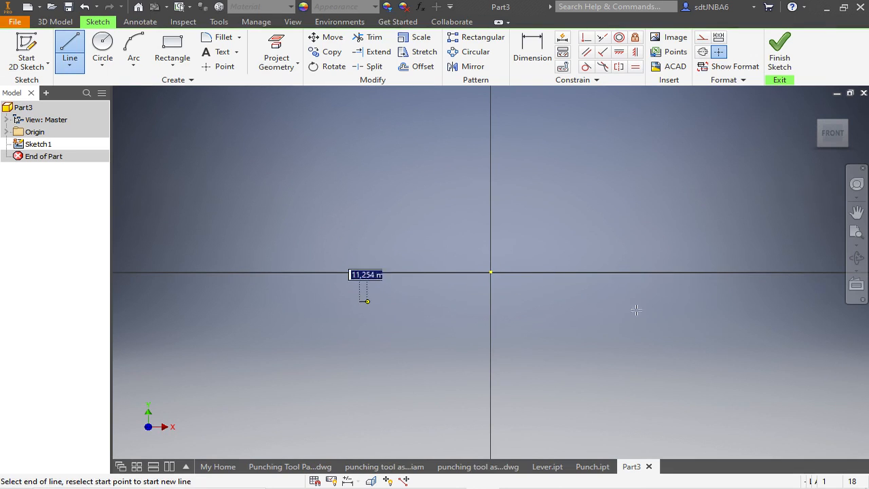
click(785, 303)
key(Escape)
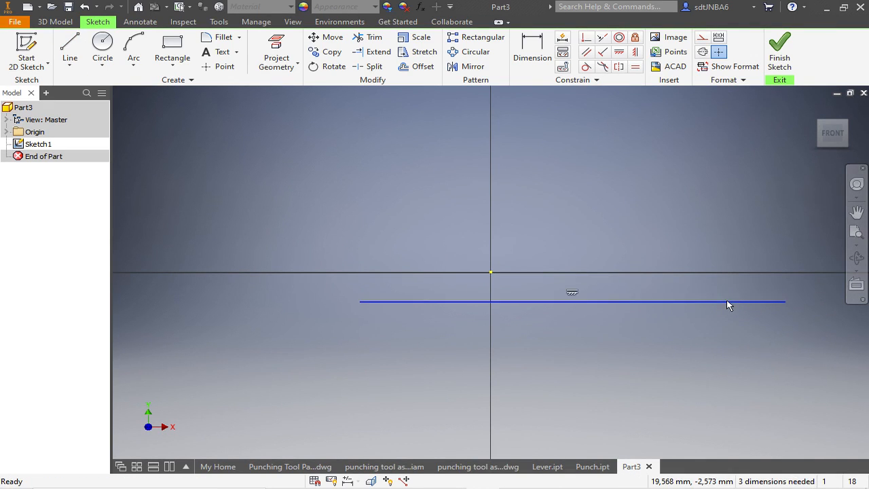
- Constrain the horizontal line coincident with the sketch origin and convert it to a centerline
click(586, 38)
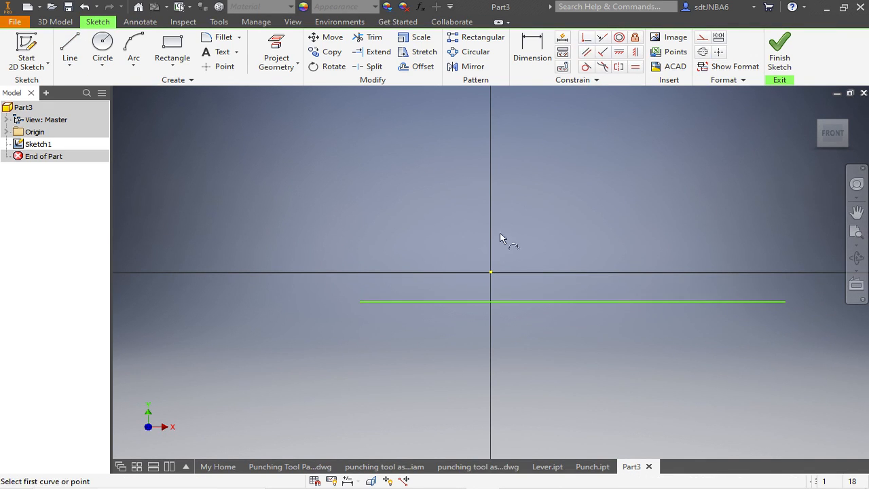
click(491, 272)
click(506, 301)
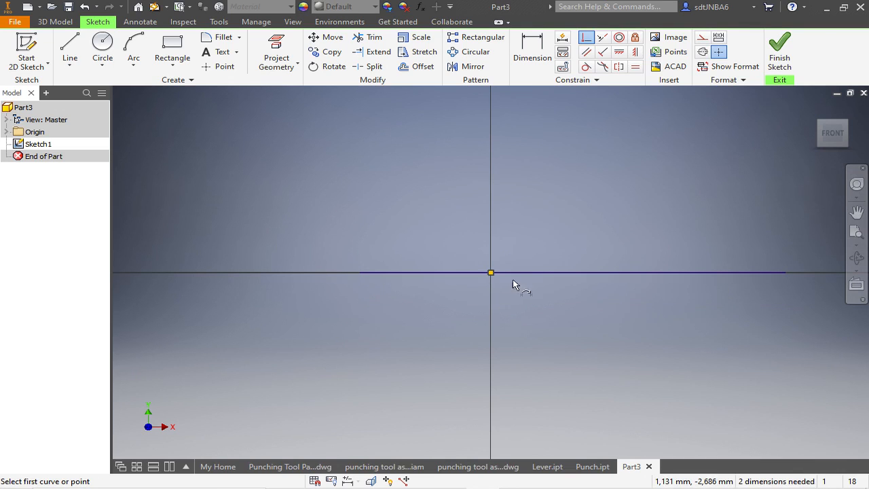
key(Escape)
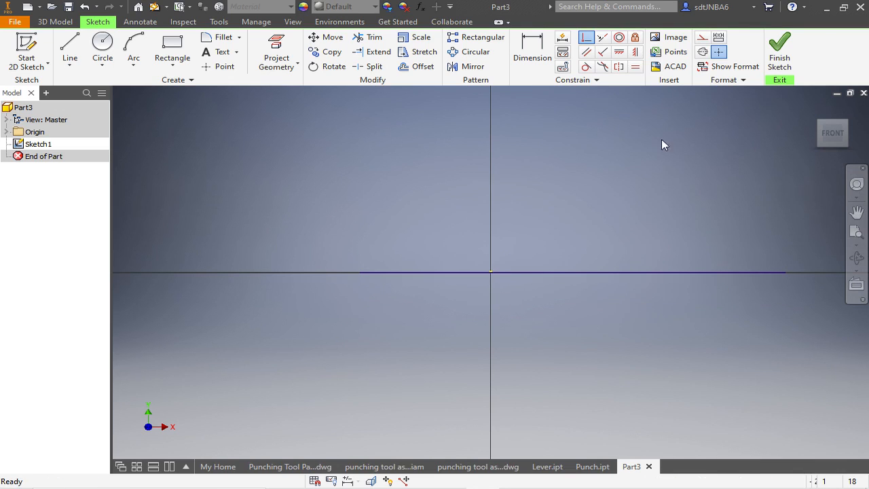
click(615, 272)
click(702, 52)
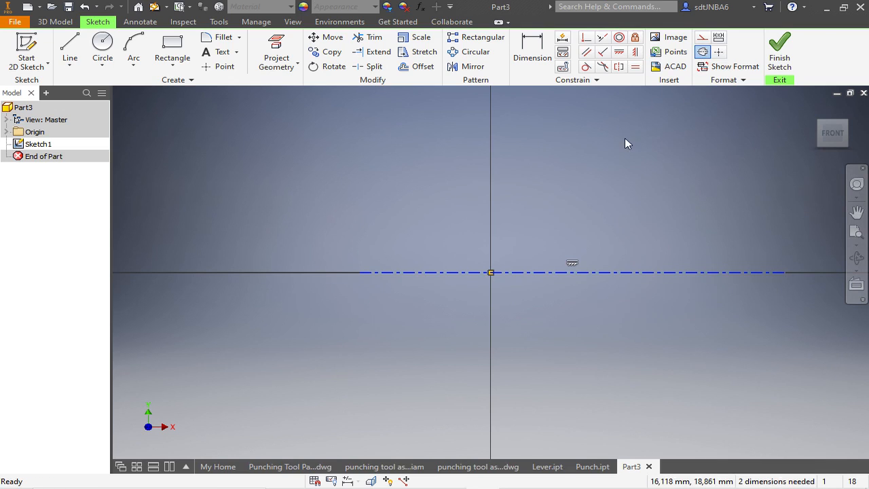
- Draw a horizontal line from the vertical axis about 4.4 mm above the centerline, and a vertical line from its far end down to the centerline
click(69, 49)
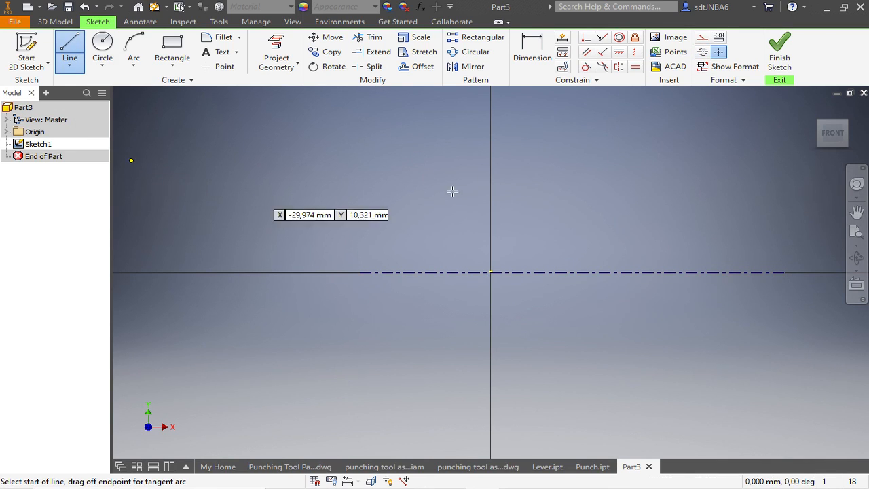
click(490, 224)
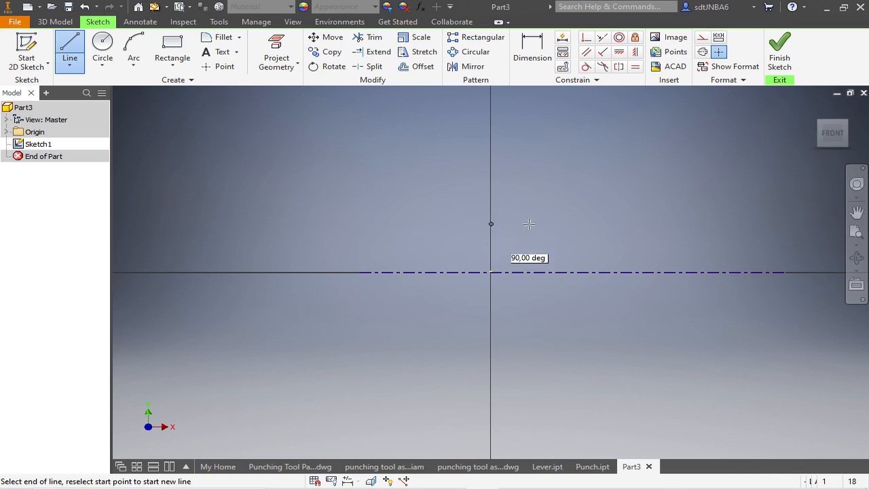
click(603, 223)
double_click(604, 272)
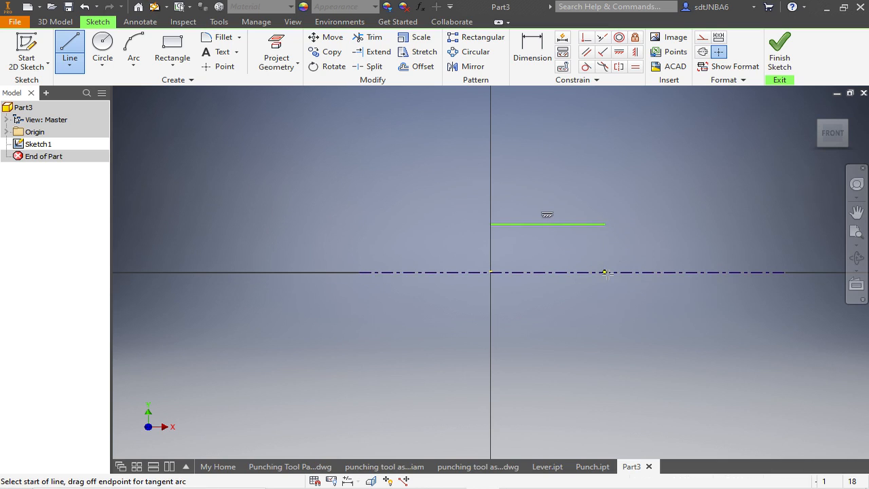
key(Escape)
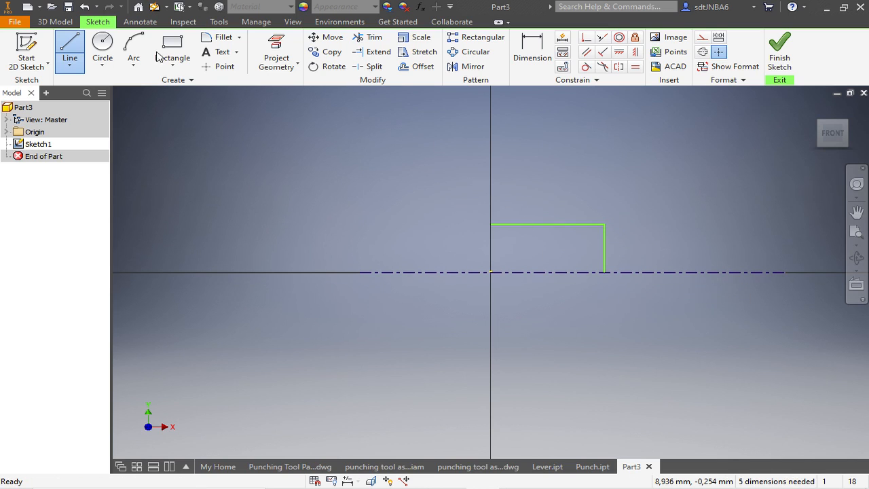
click(70, 49)
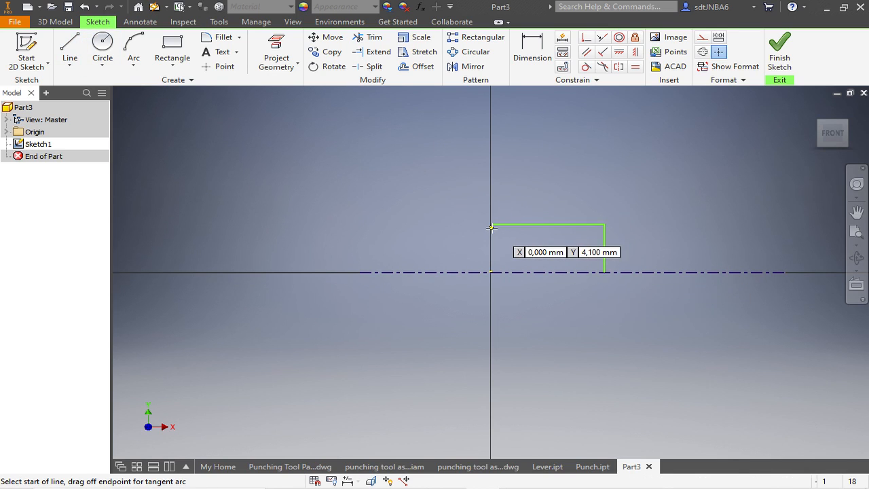
- Dimension the horizontal line against the centerline as an 8 mm diameter
key(d)
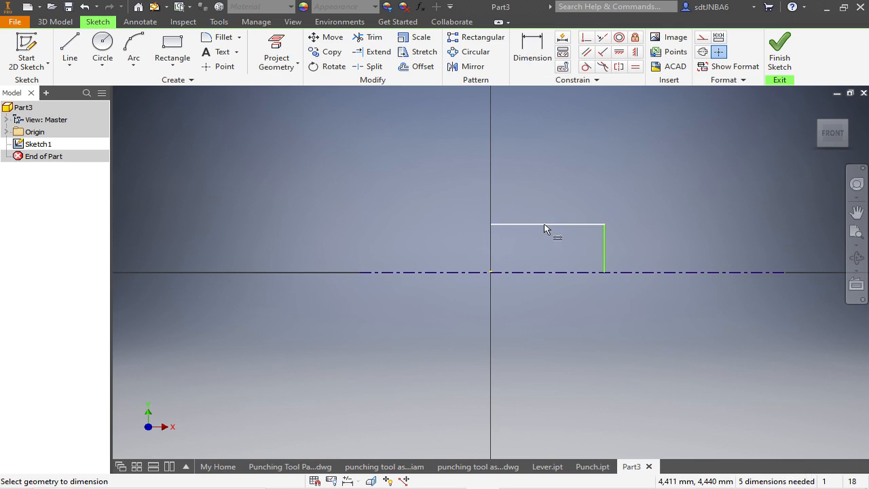
click(544, 224)
click(550, 272)
click(629, 285)
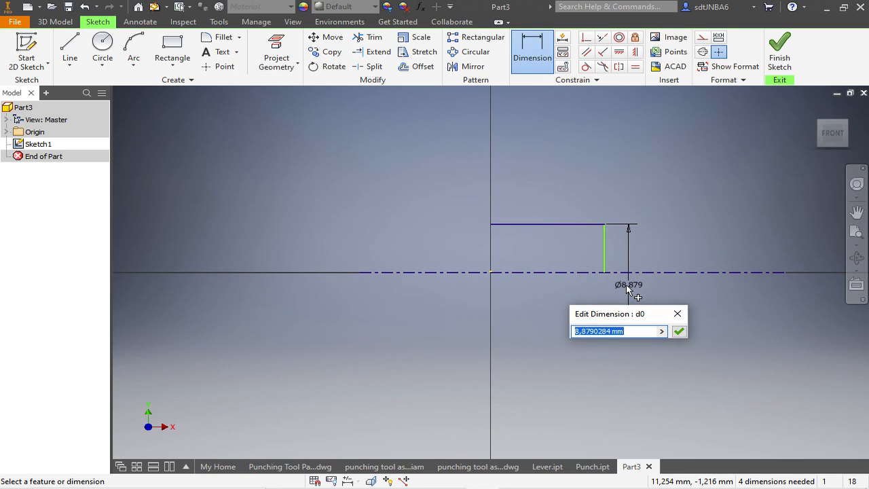
text(8)
key(Return)
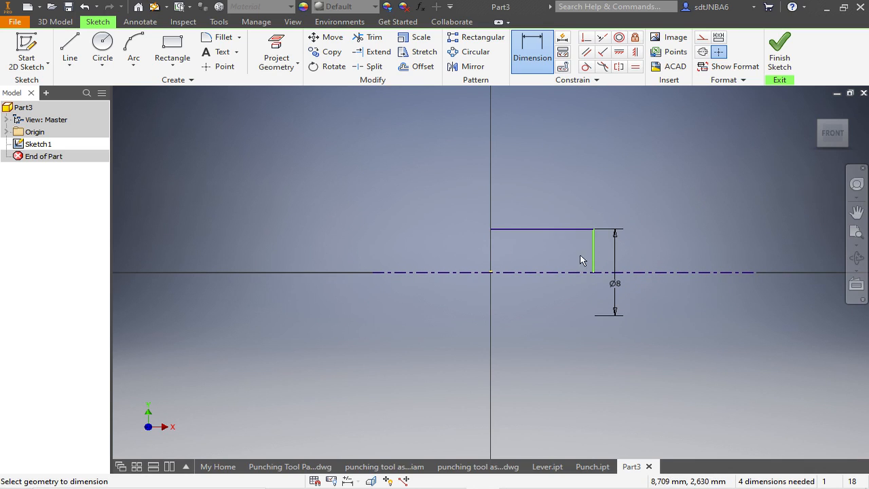
- Set the length of the 8 mm diameter section's horizontal line to 12 mm
click(574, 230)
click(561, 208)
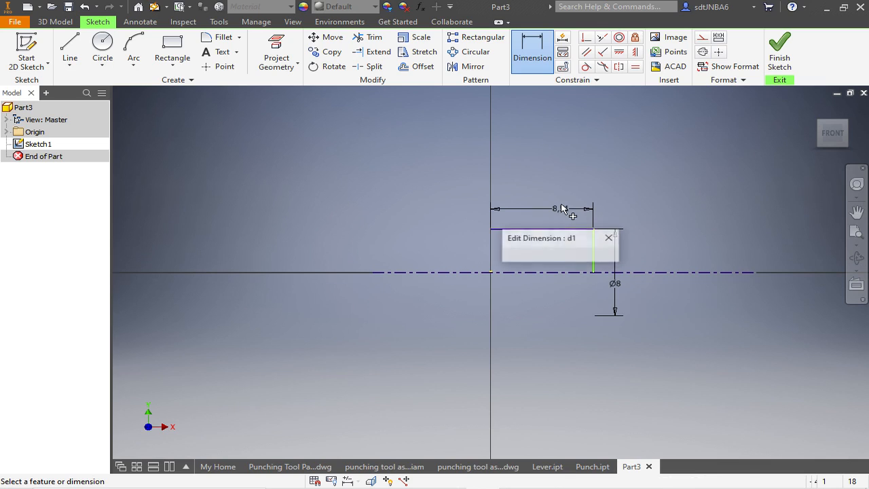
text(12)
key(Return)
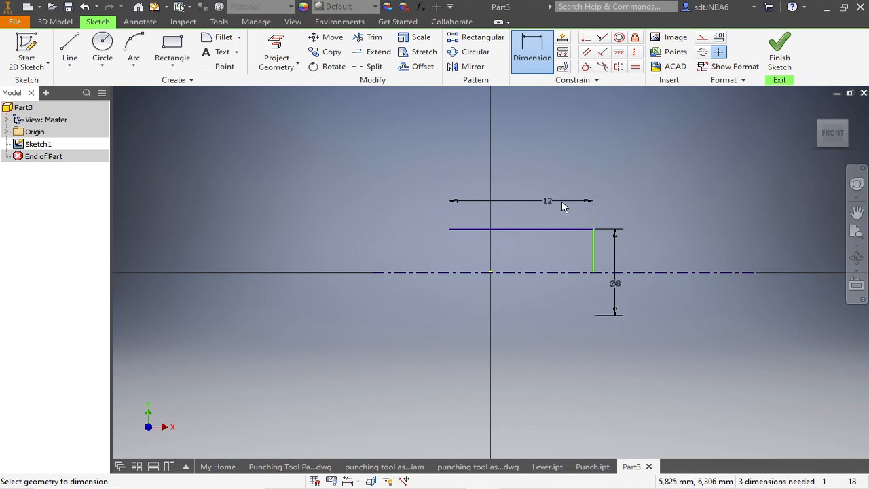
key(Escape)
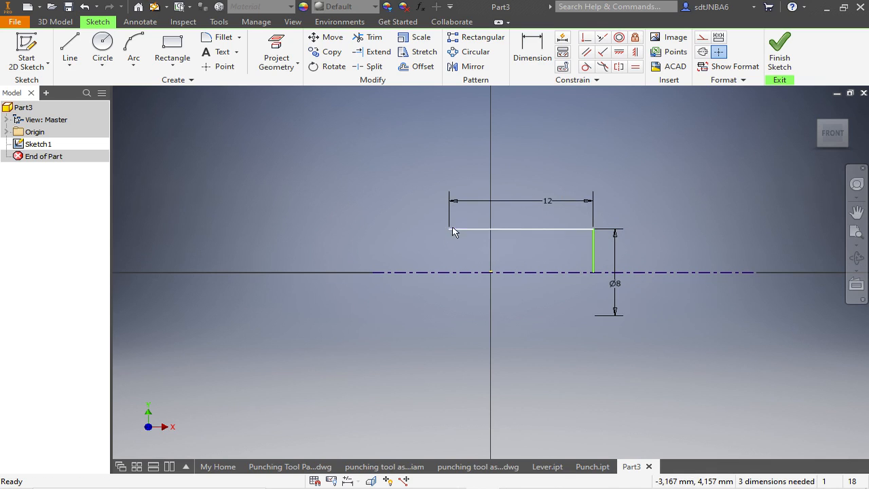
- Apply a vertical constraint between the origin and the open end of the 12 mm line
click(635, 52)
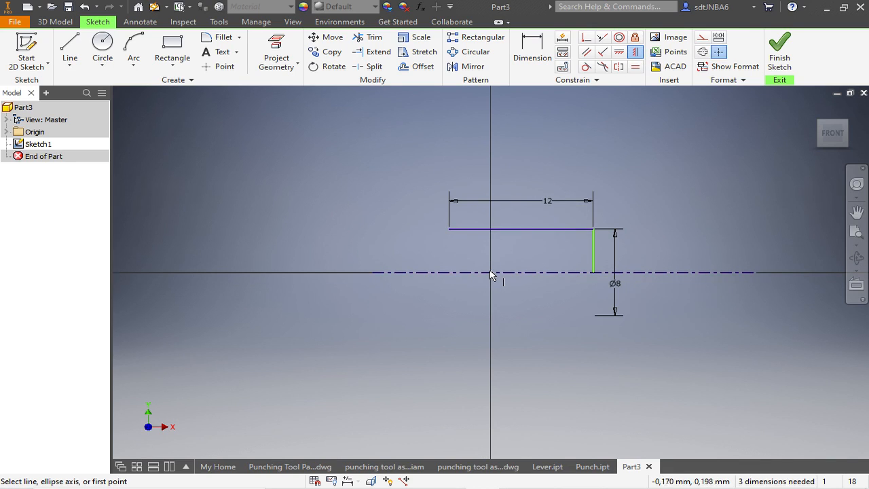
click(492, 272)
key(Escape)
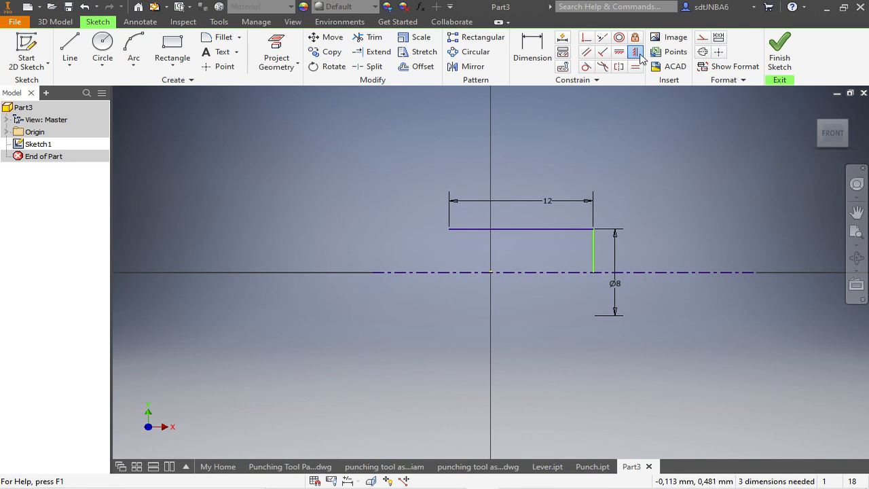
click(636, 54)
click(490, 273)
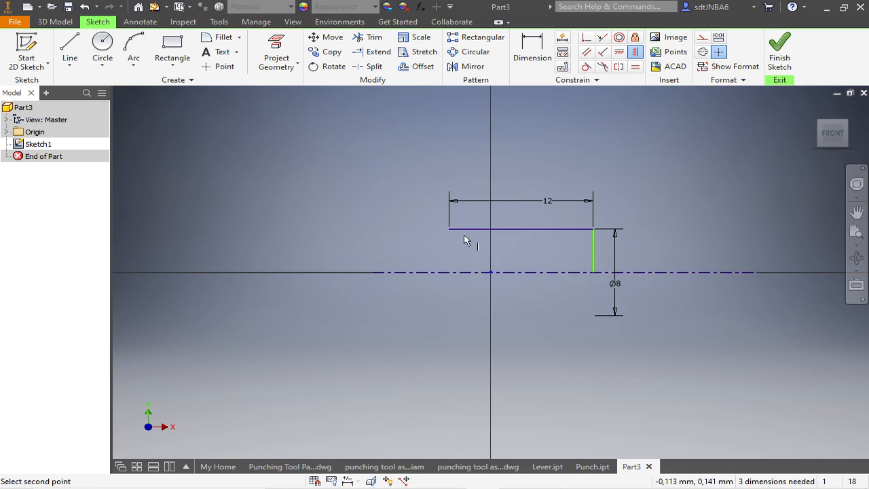
click(451, 231)
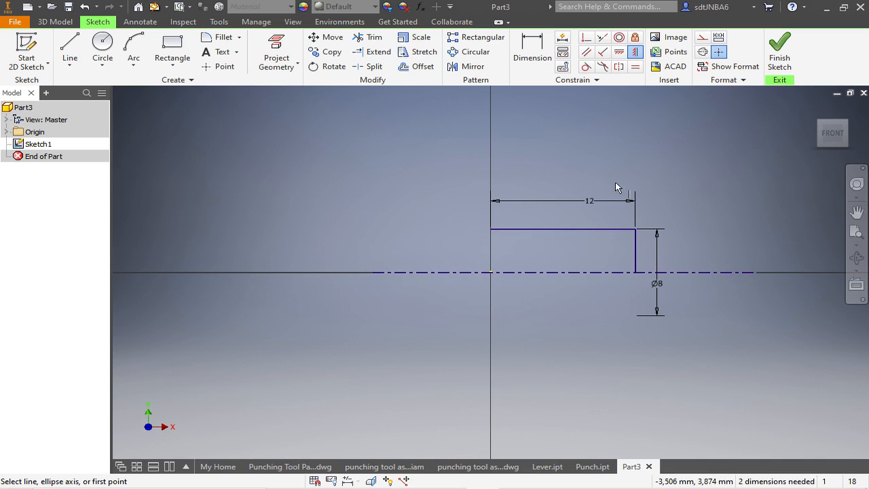
- Continue the profile from the aligned endpoint: about 5.1 mm up, 10.6 mm left, 4.2 mm down, 10.4 mm left, and down to the horizontal axis
key(l)
click(490, 228)
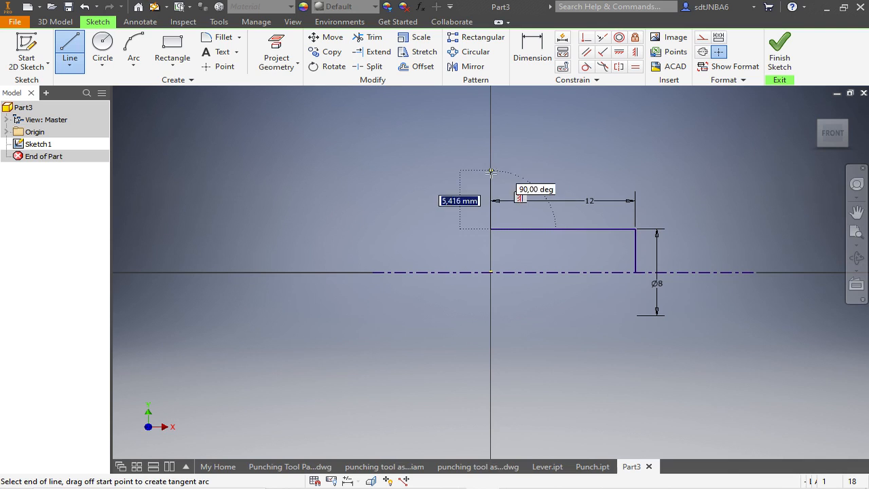
click(491, 173)
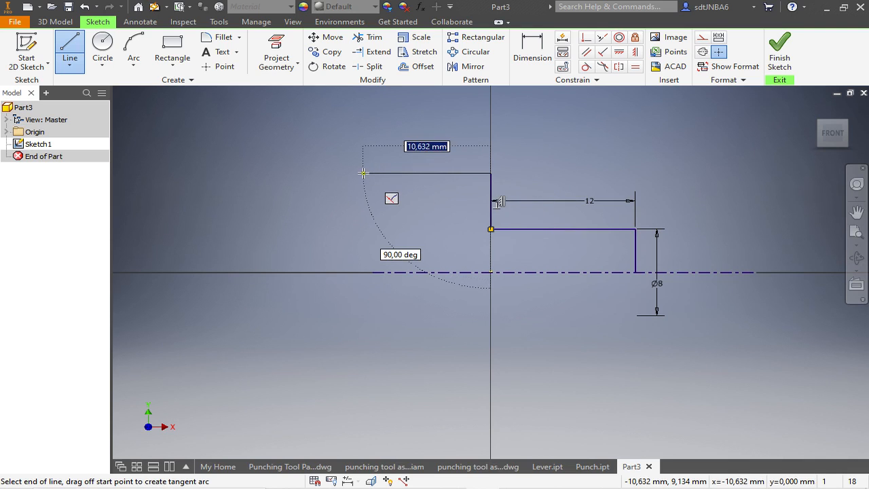
click(363, 175)
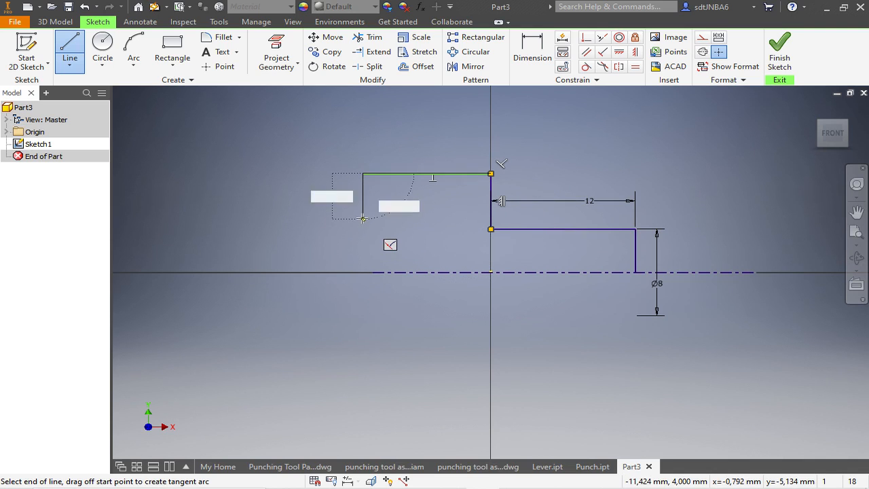
click(363, 218)
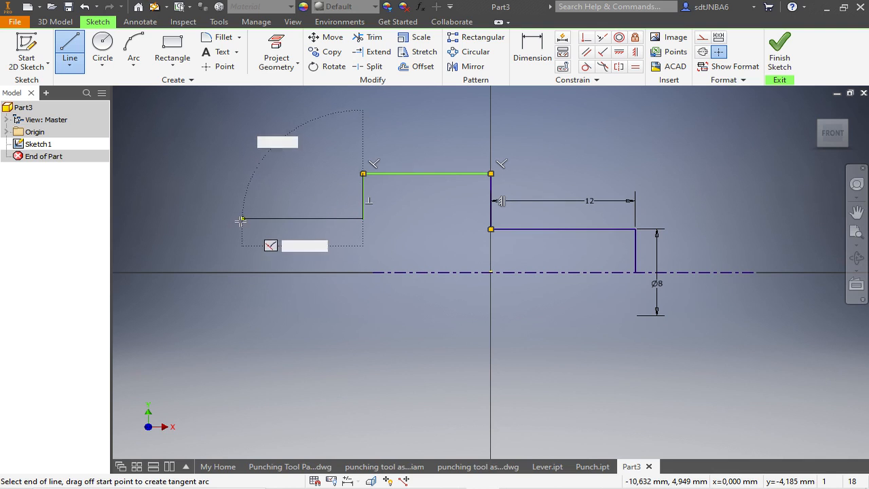
click(239, 219)
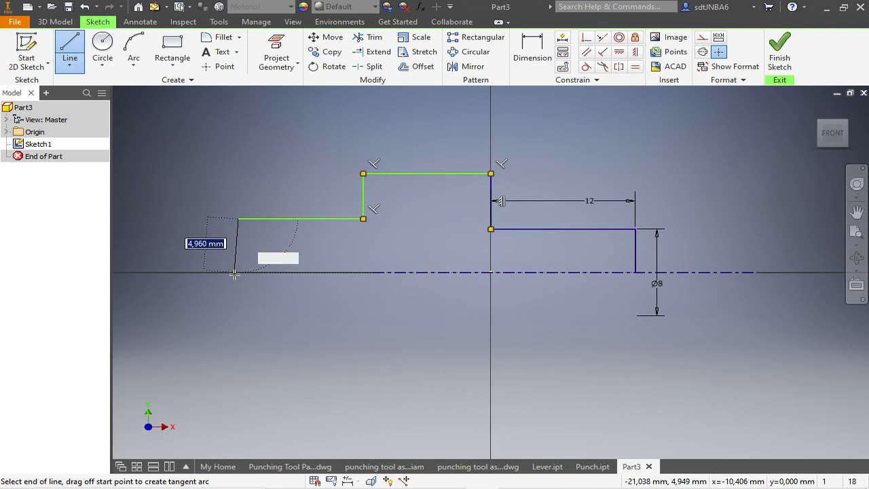
double_click(237, 273)
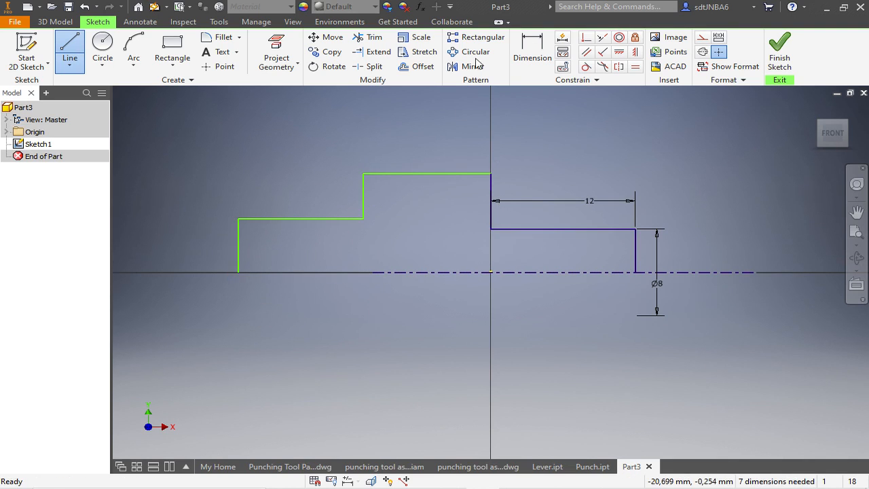
- Dimension the middle section's upper line against the centerline as a 20 mm diameter
click(530, 46)
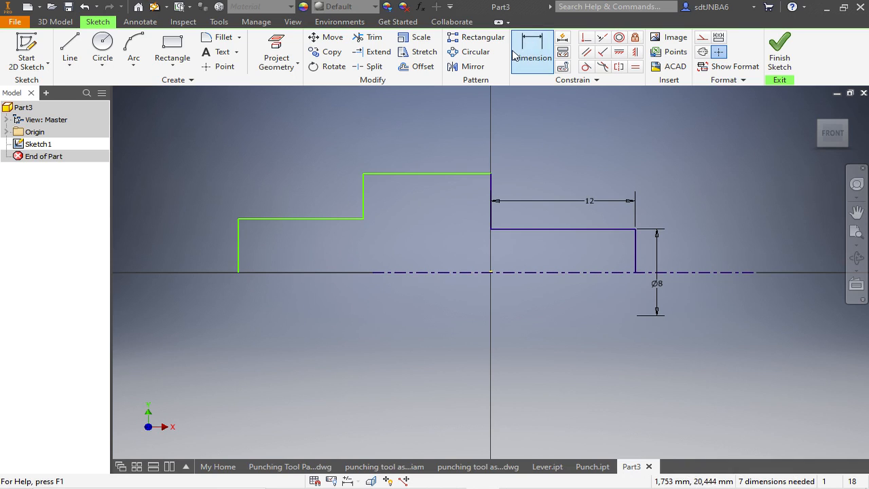
click(448, 174)
click(447, 273)
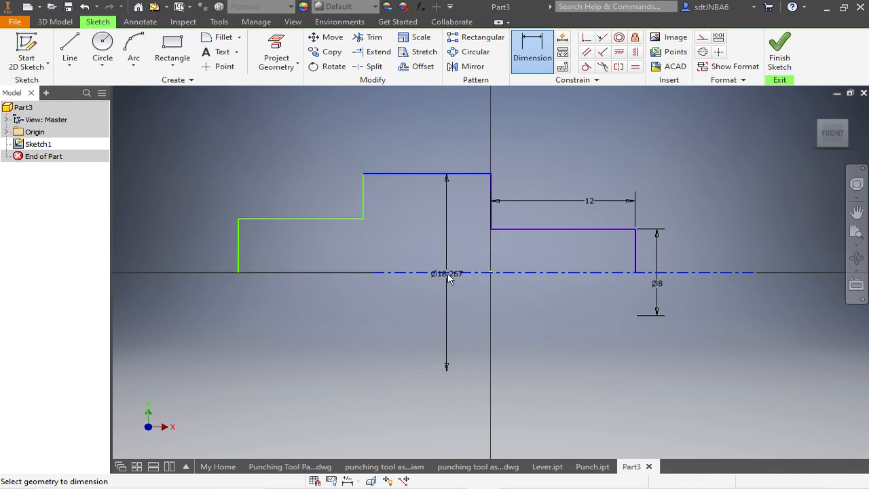
click(435, 251)
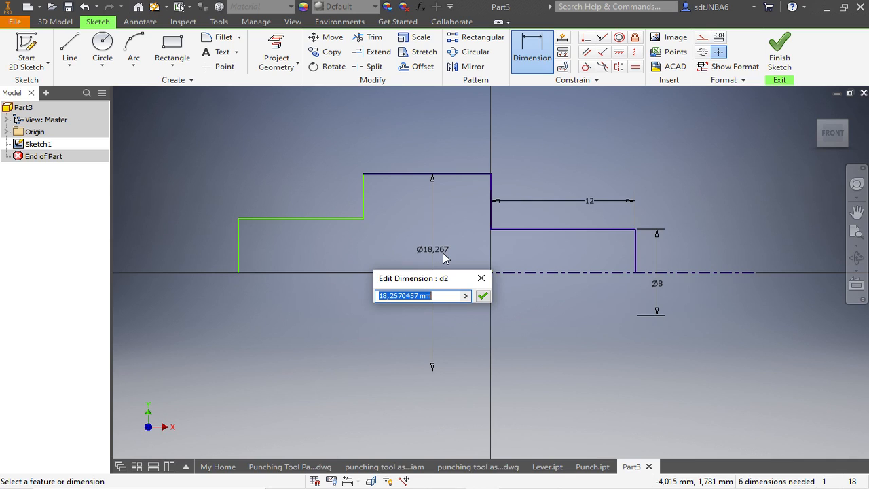
text(20)
key(Return)
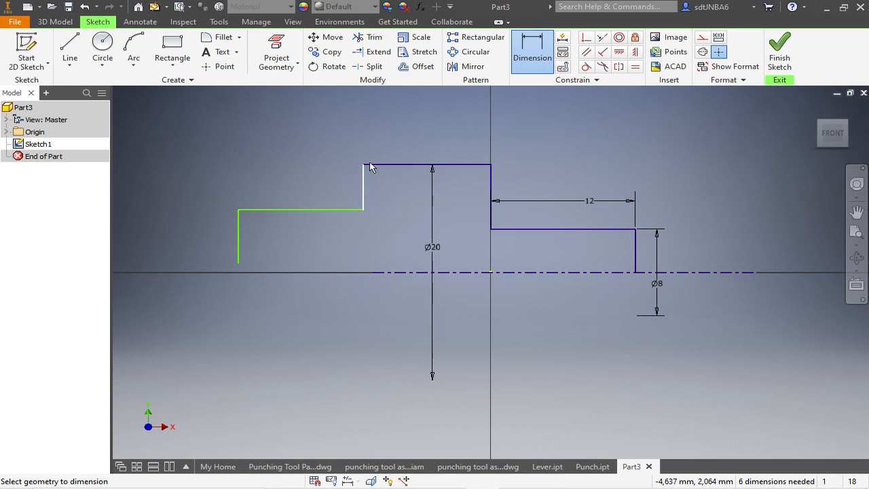
- Dimension the left section with a 10 mm diameter about the centerline and a 12 mm length
click(320, 209)
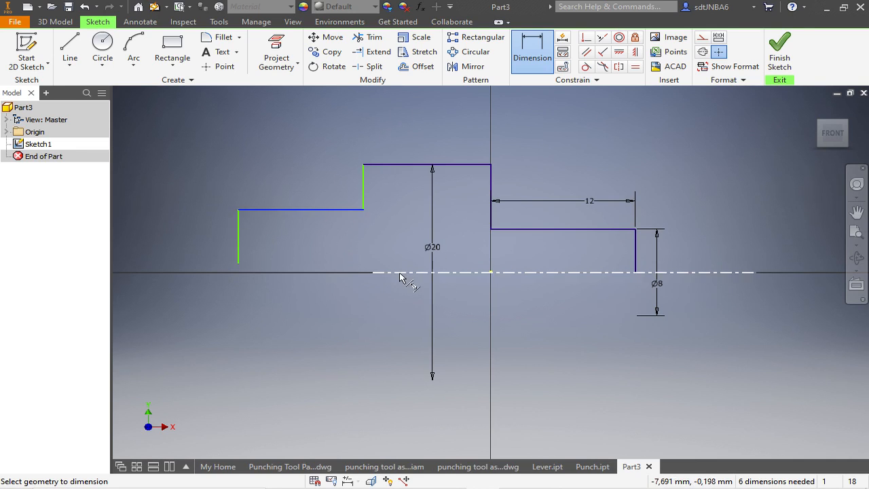
click(378, 273)
click(319, 250)
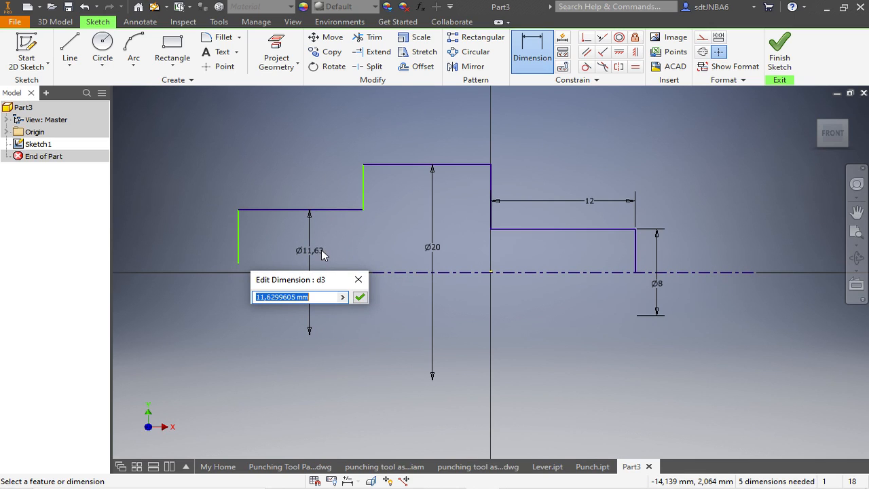
text(10)
key(Return)
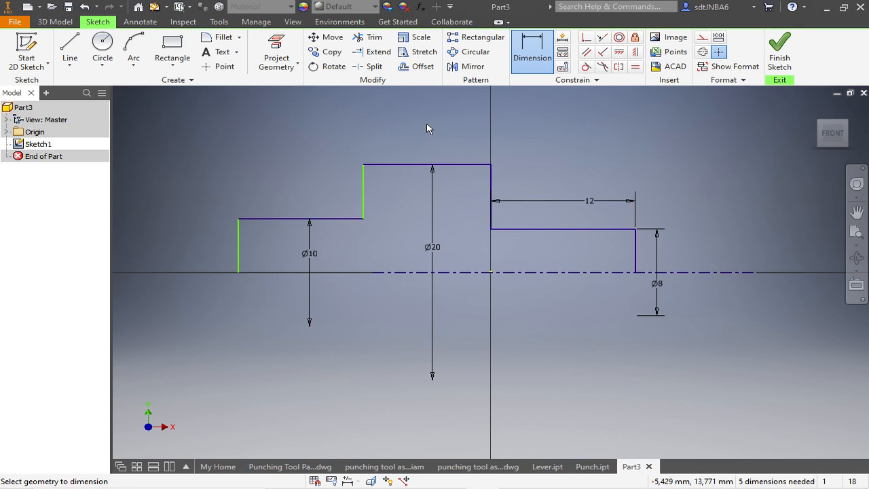
click(326, 220)
click(317, 190)
text(12)
key(Return)
key(Escape)
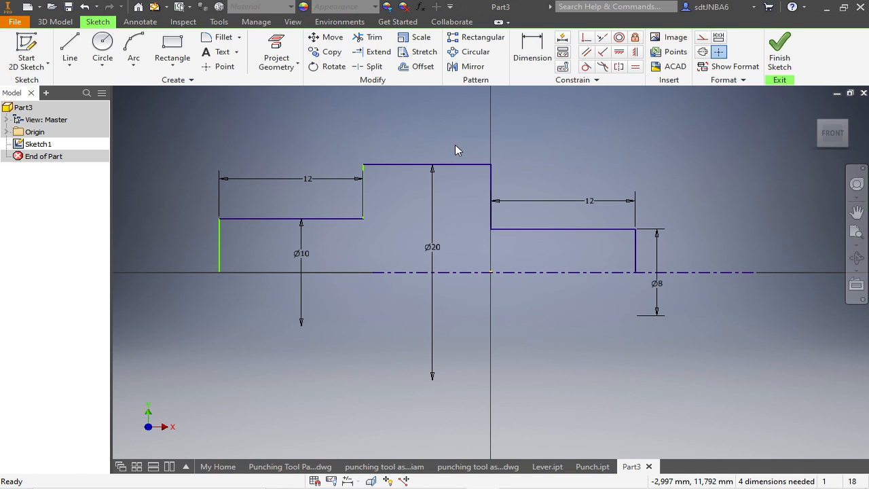
- Set the length of the 20 mm diameter middle section to 18 mm
key(d)
click(406, 165)
click(408, 138)
text(18)
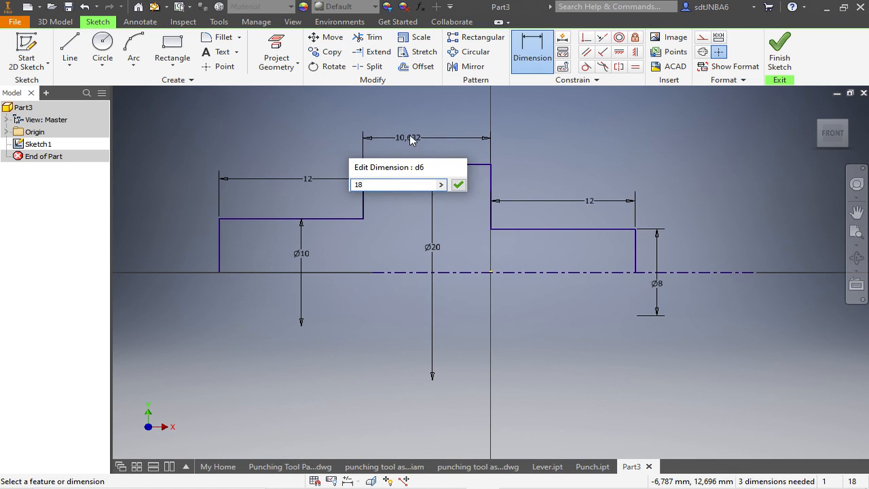
key(Return)
scroll(478, 239, down, 3)
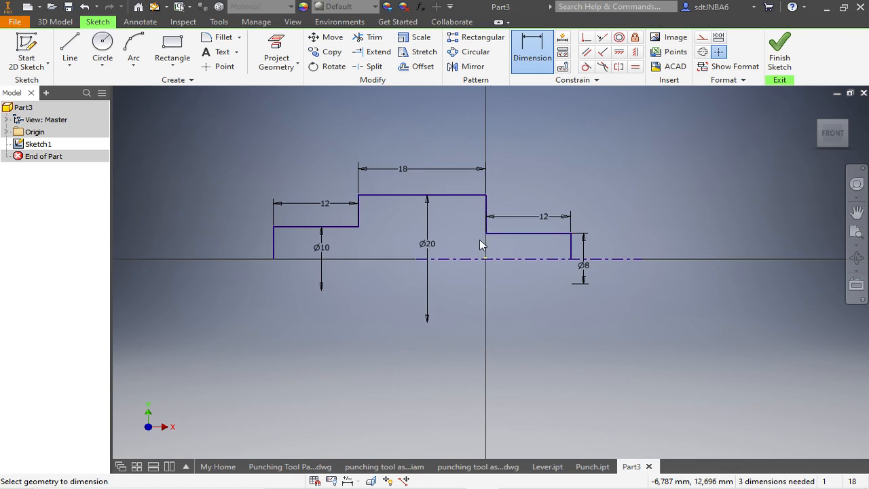
- Add a driven dimension for the overall length between the profile's two outer vertical edges, placed above the profile
click(273, 247)
click(570, 244)
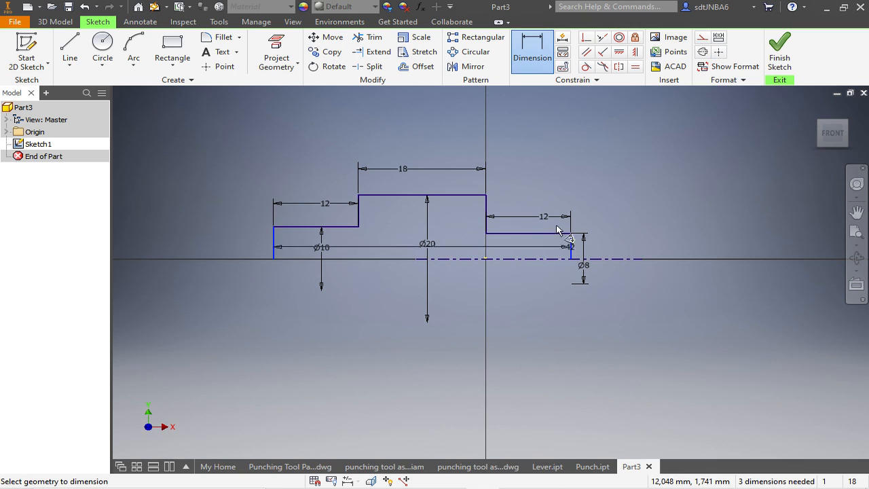
click(444, 128)
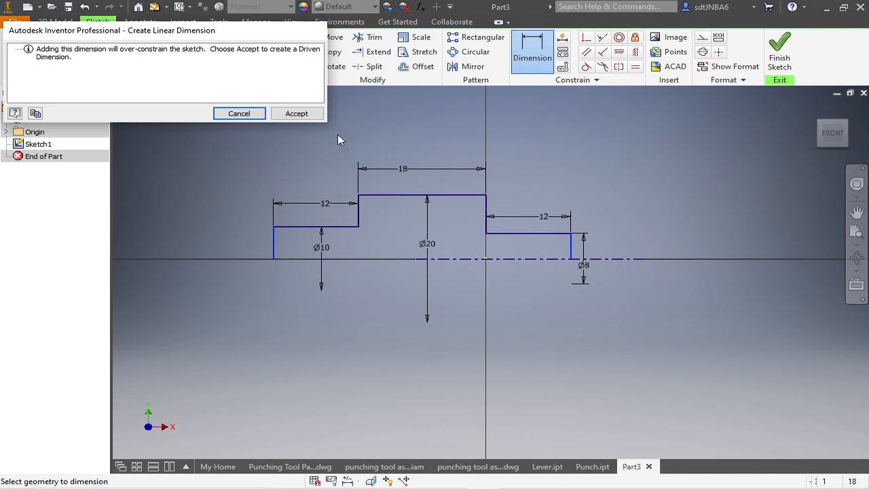
click(294, 114)
- Move both 12 mm length dimensions up to line up with the 18 mm dimension
scroll(417, 125, up, 3)
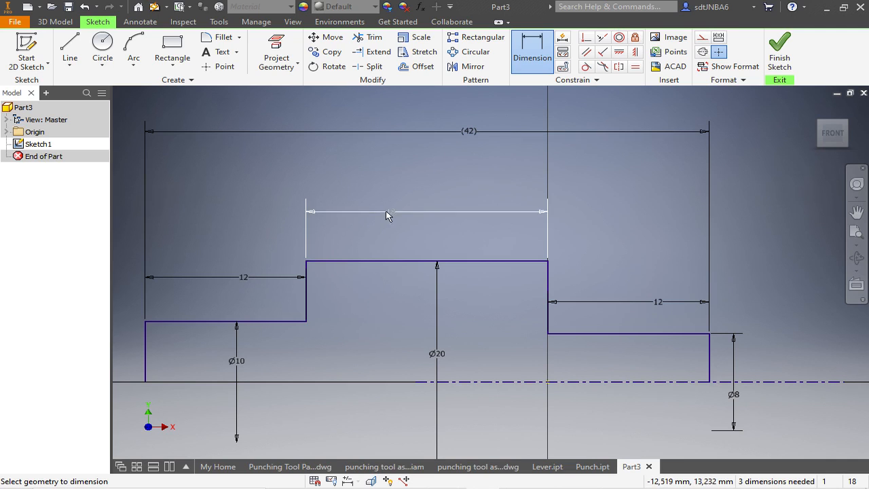
click(247, 277)
key(Escape)
key(Escape)
drag(245, 277, 249, 212)
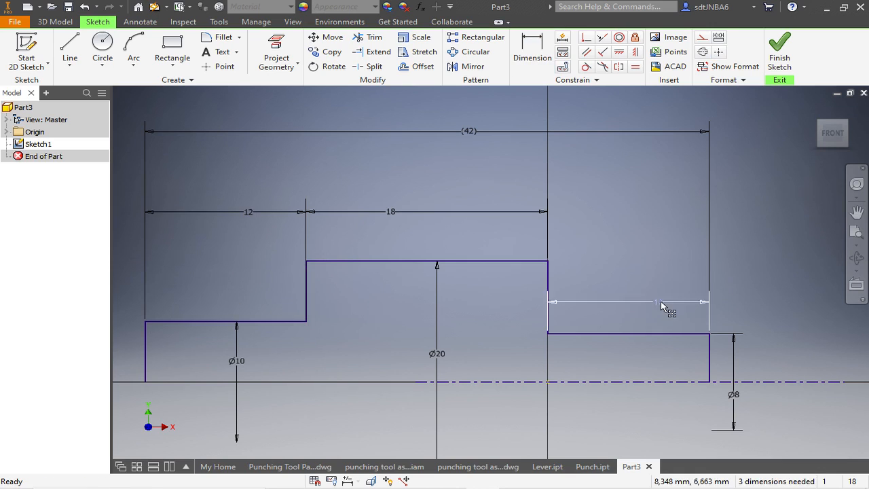
drag(661, 300, 648, 218)
scroll(745, 187, down, 3)
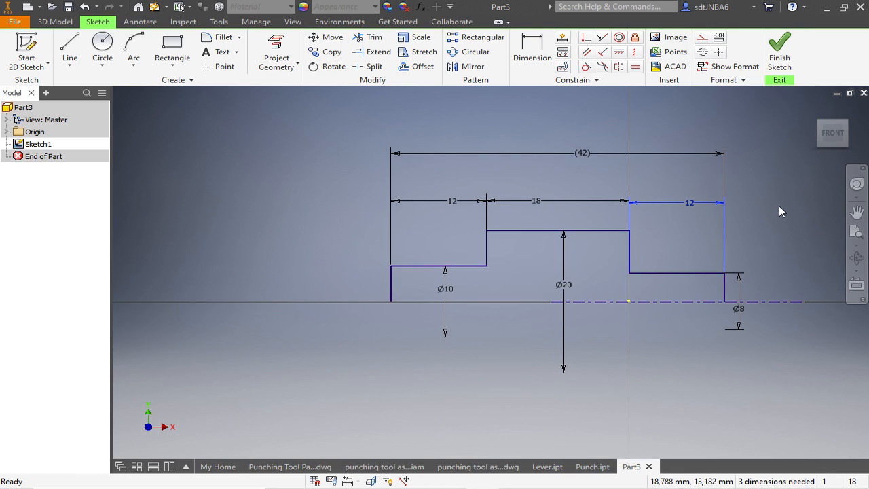
click(779, 53)
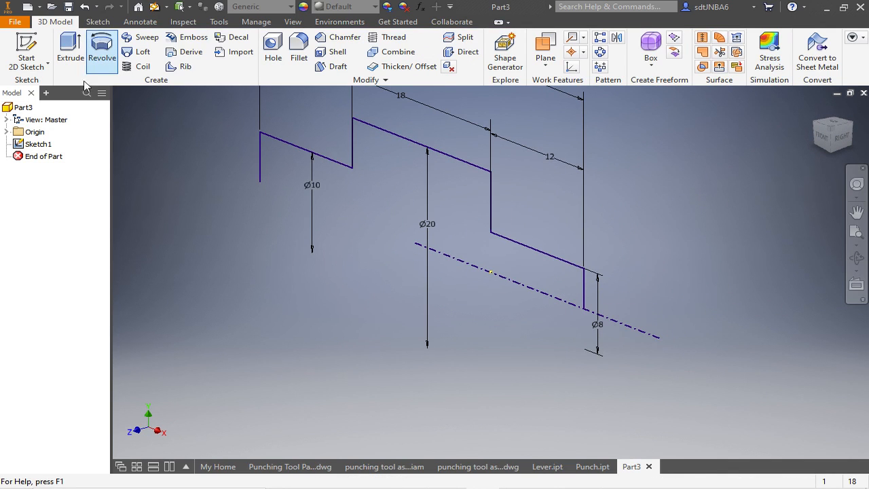
click(101, 53)
scroll(540, 226, down, 3)
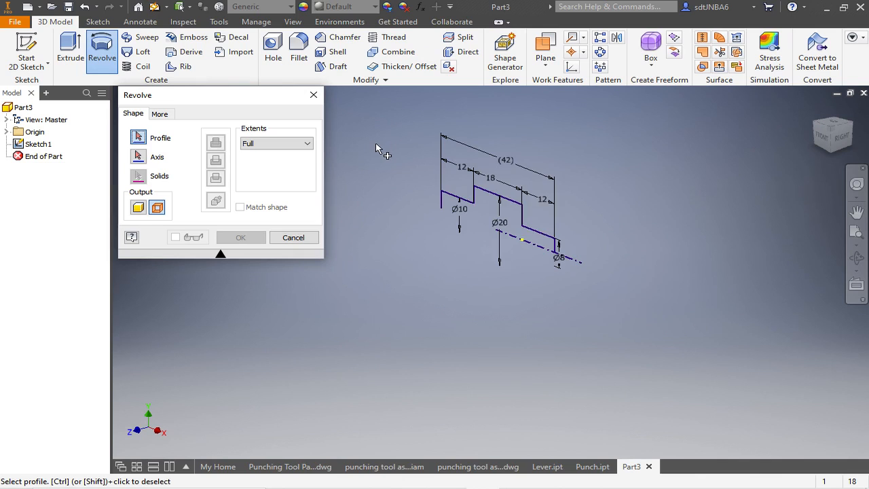
scroll(377, 149, up, 3)
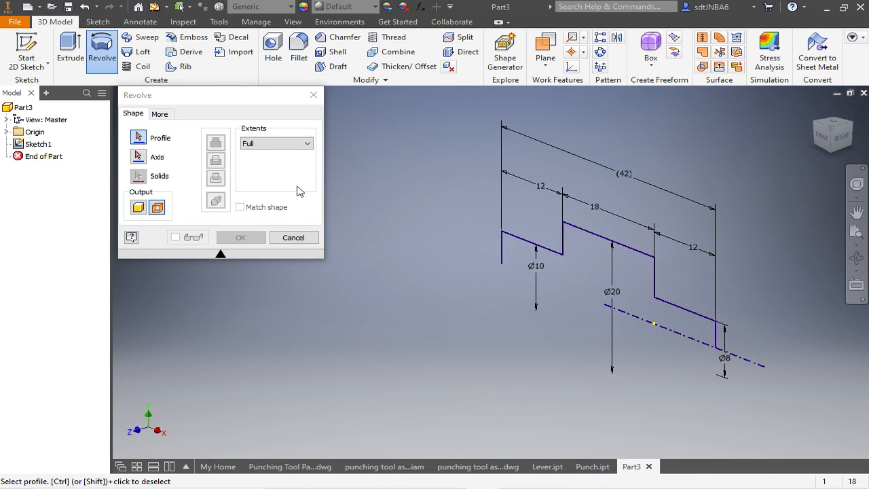
click(314, 94)
- Reopen the profile sketch and close the profile with a horizontal line along the axis between the lower ends of the two outer edges
click(34, 144)
right_click(34, 149)
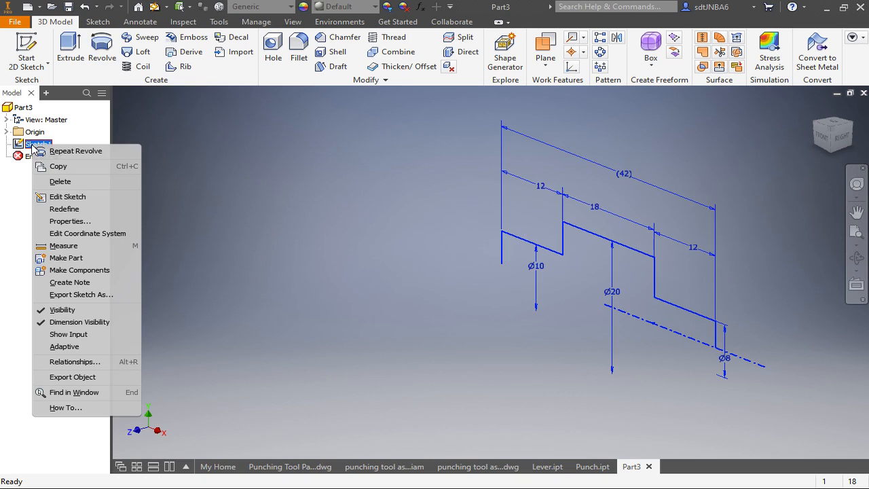
click(55, 198)
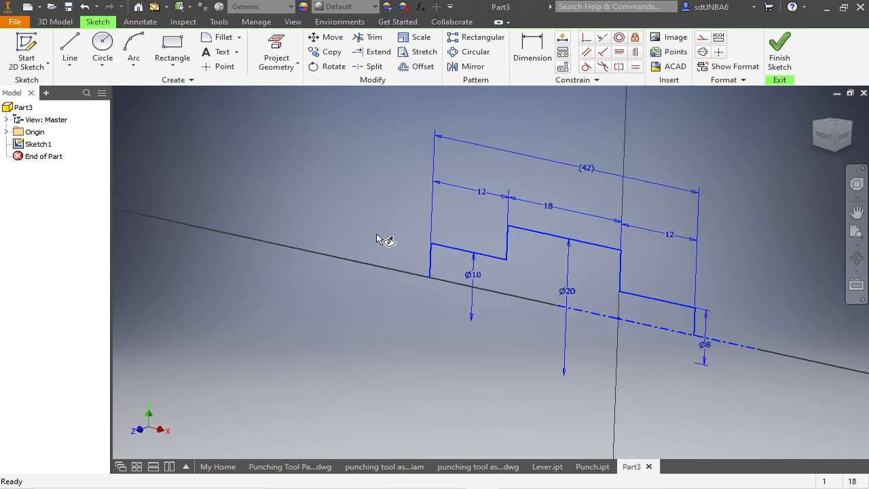
click(70, 48)
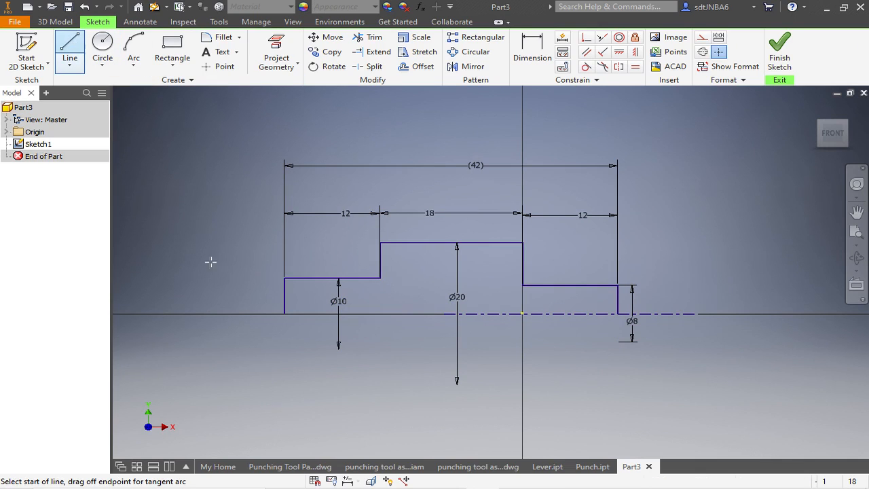
click(284, 313)
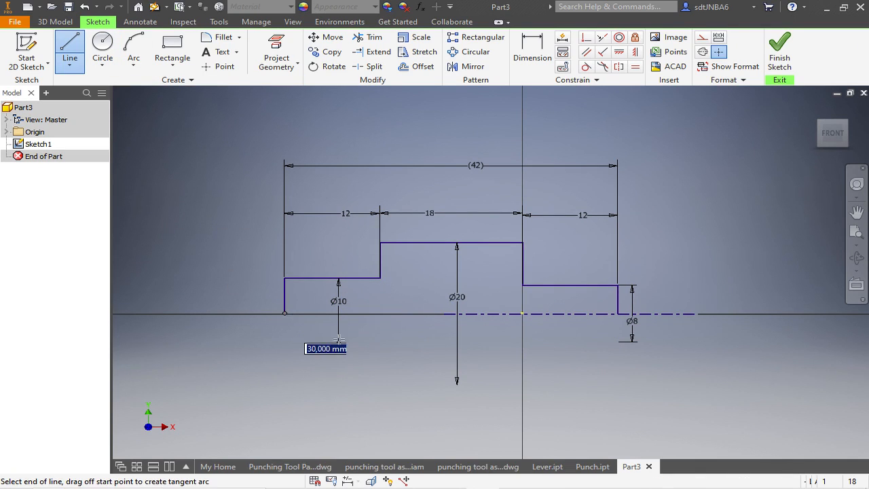
double_click(617, 314)
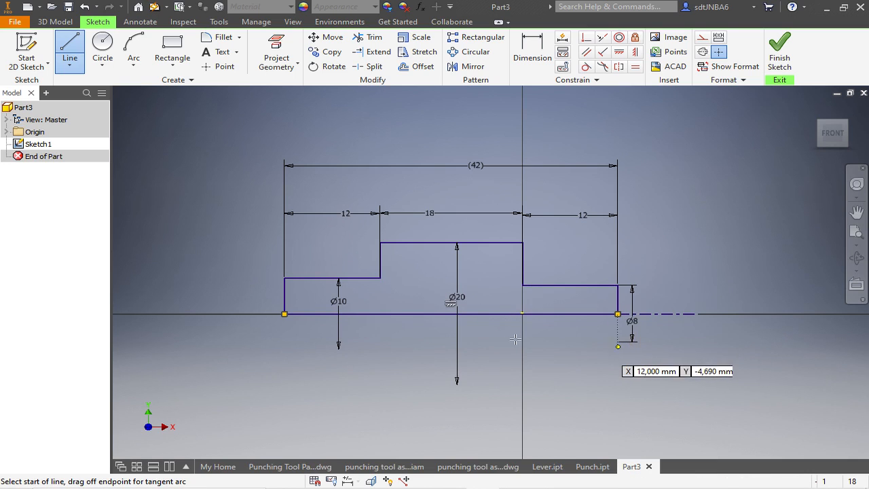
- Finish the sketch and revolve the closed profile a full turn around the centerline as a solid
click(779, 51)
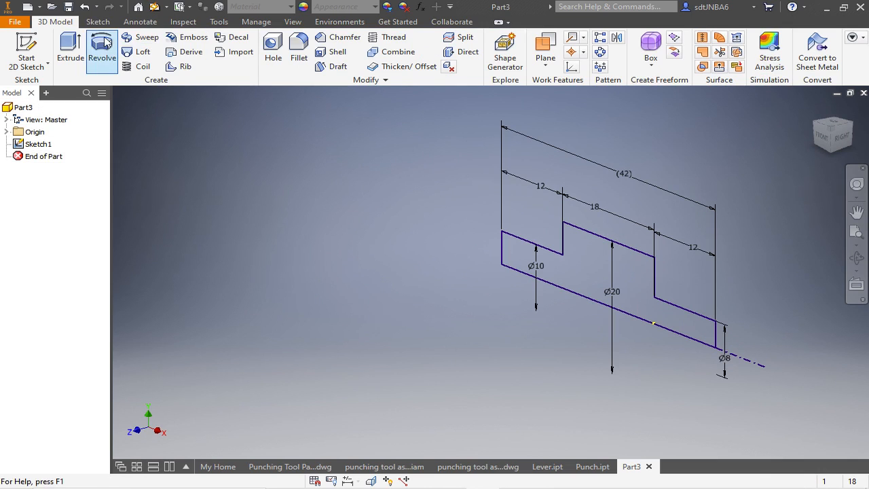
click(102, 54)
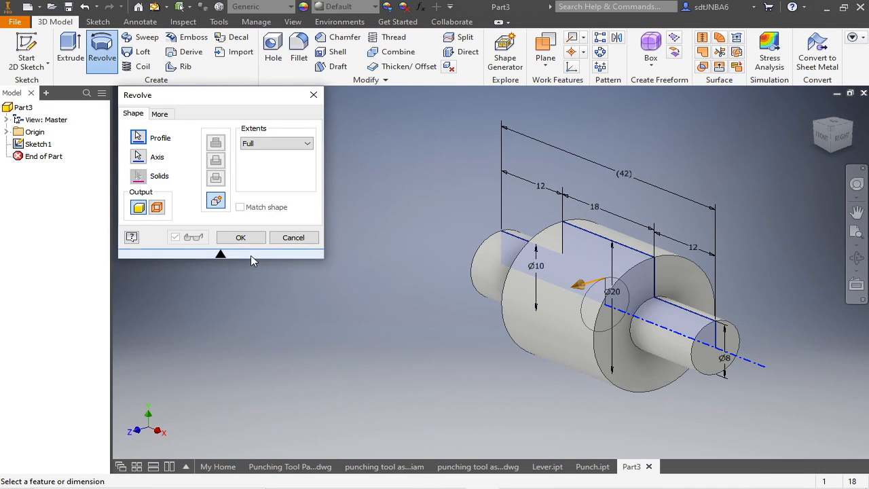
click(247, 239)
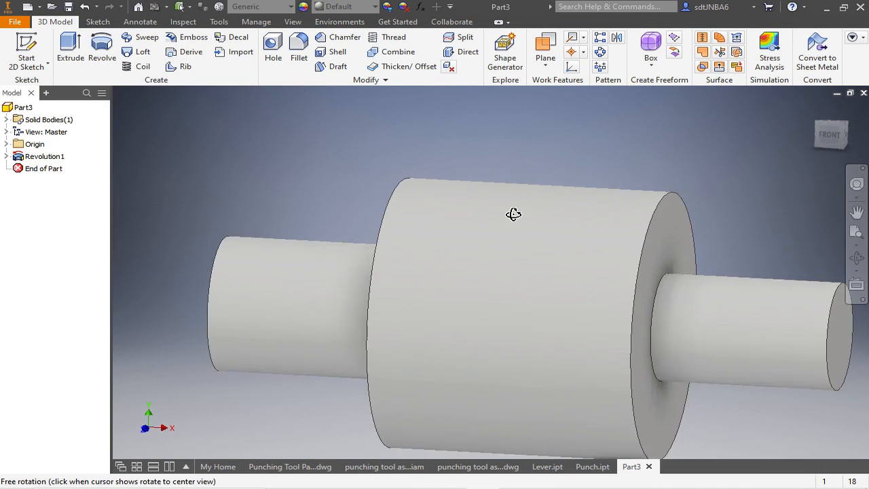
- Add a full-length right-hand thread to the 8 mm diameter shaft using ISO Metric profile, size 8, designation M8x1.25, class 6g
shift+middle_drag(514, 213, 469, 216)
scroll(328, 187, up, 3)
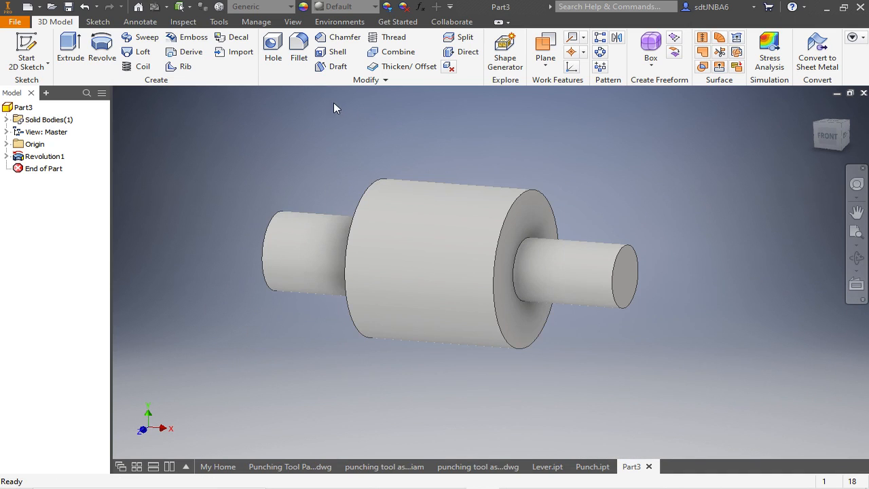
click(378, 38)
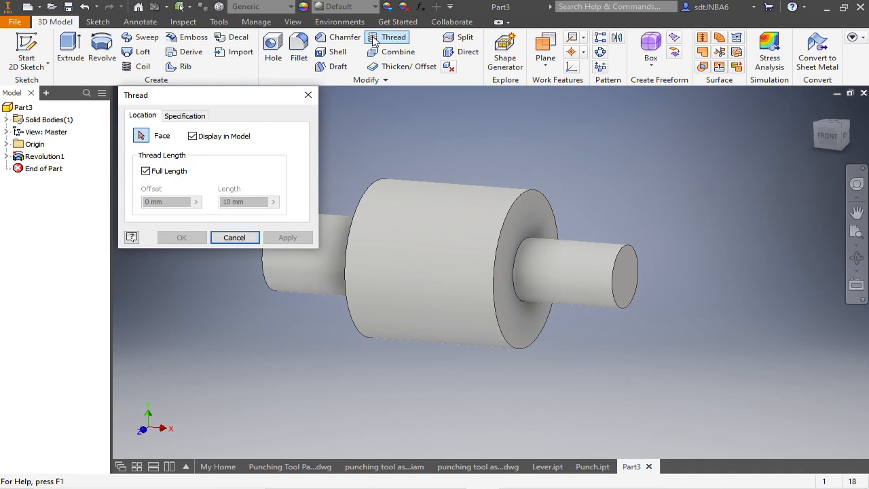
click(564, 260)
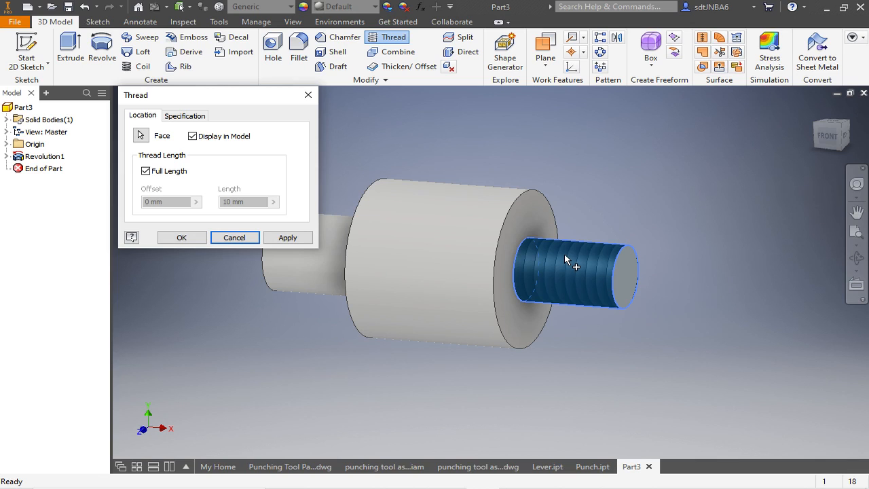
click(171, 117)
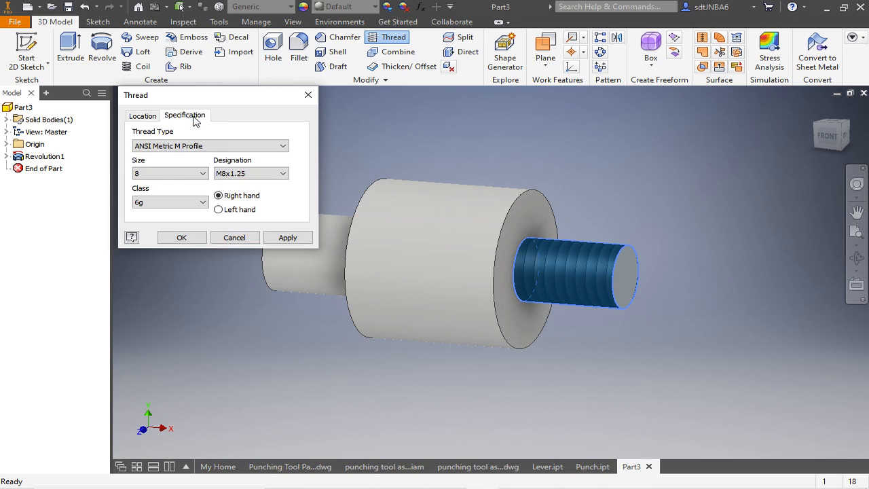
click(283, 147)
scroll(213, 175, up, 2)
click(211, 177)
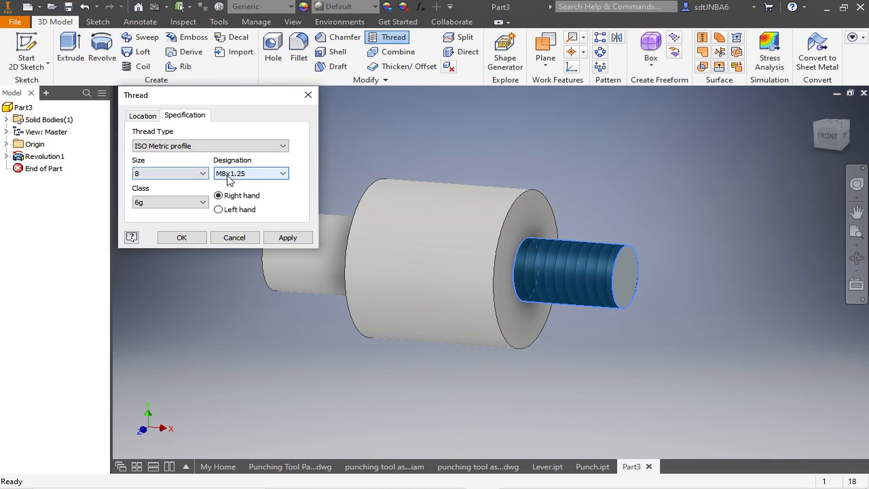
click(281, 174)
click(283, 173)
click(181, 237)
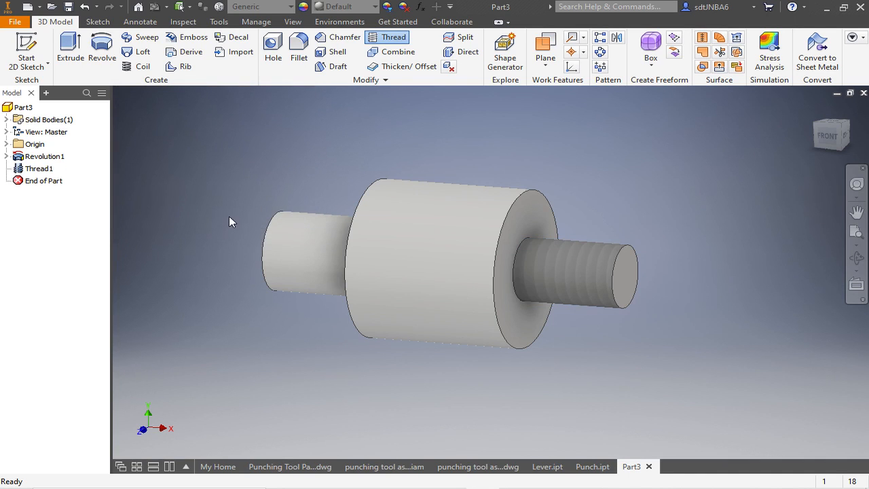
- Chamfer the outer end edge of the threaded shaft with a 1 mm distance
click(344, 39)
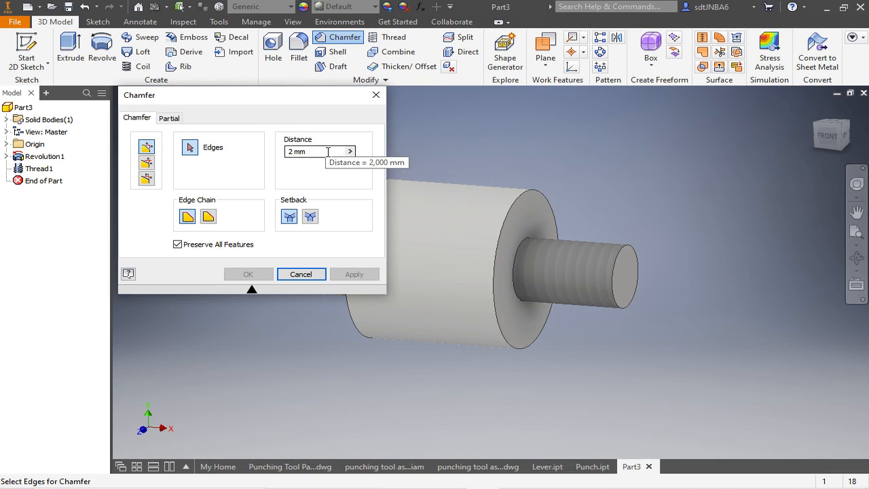
click(328, 152)
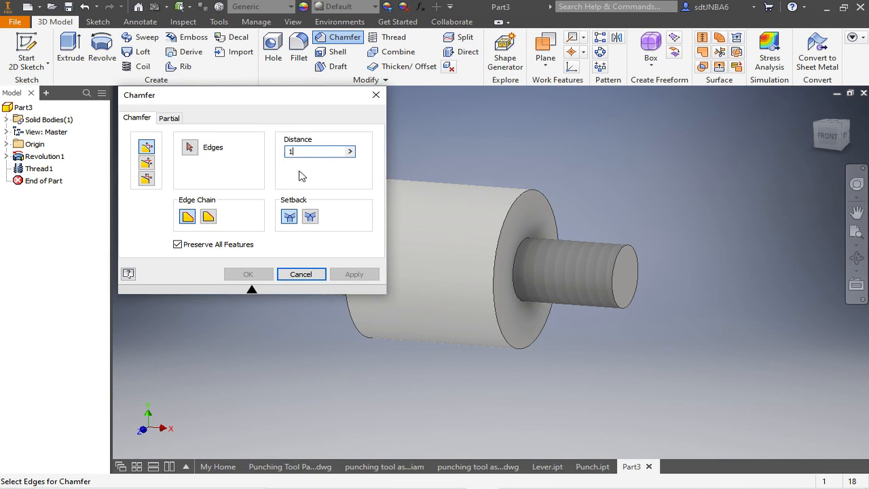
text(1)
click(621, 251)
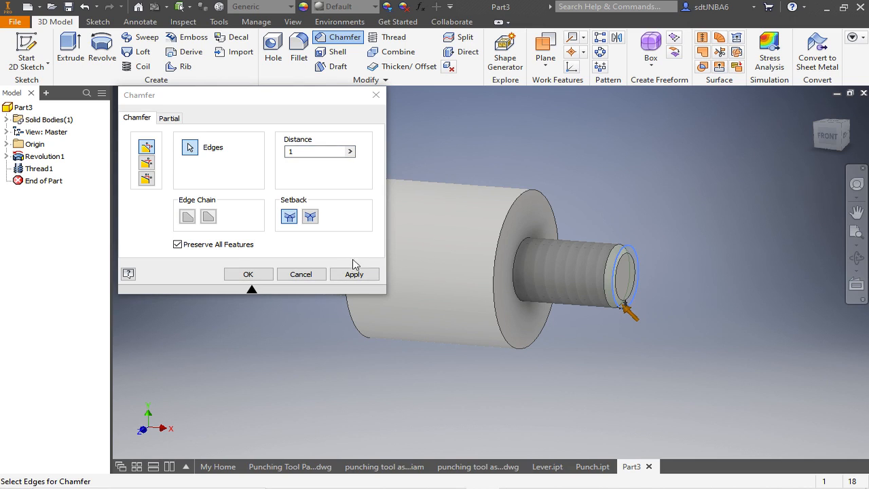
click(259, 275)
- Start a hole on the end face of the 10 mm diameter shaft and position it at the face's center
shift+middle_drag(435, 129, 645, 161)
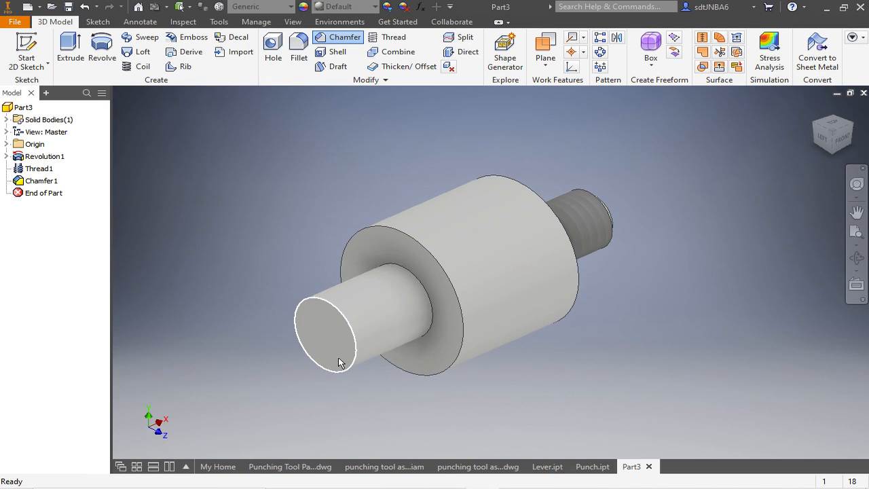
click(283, 60)
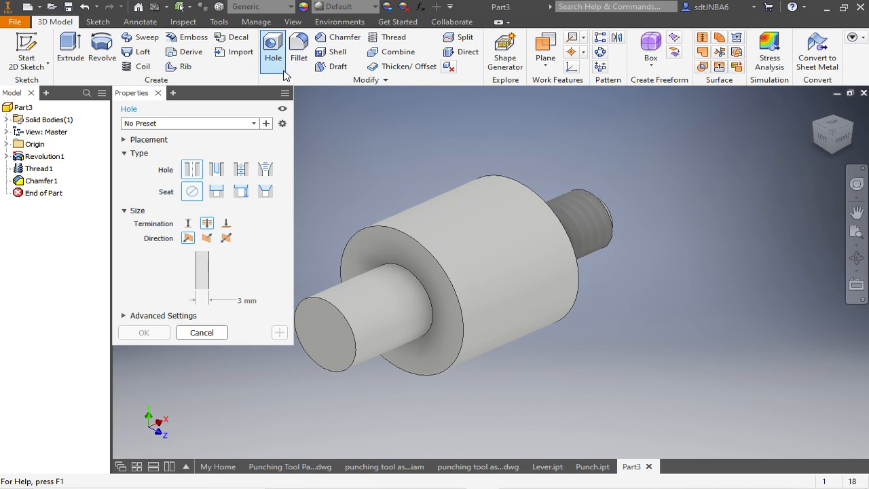
scroll(638, 149, down, 2)
scroll(455, 251, up, 3)
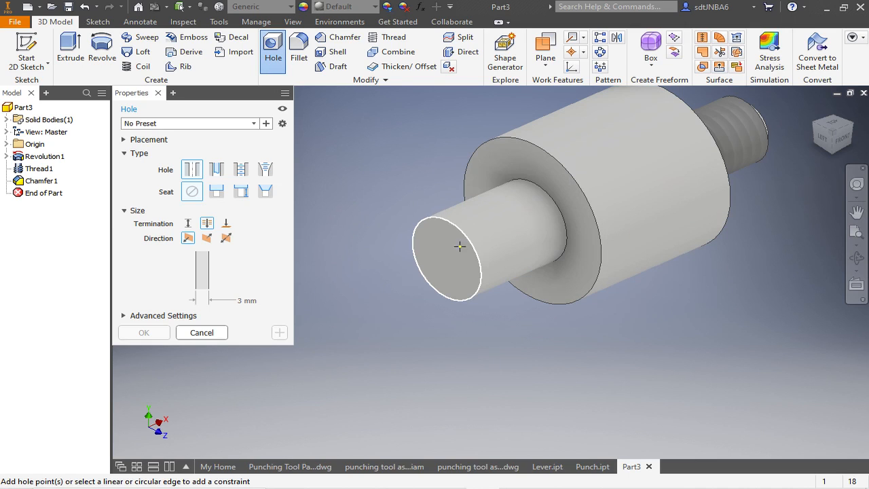
scroll(429, 230, up, 2)
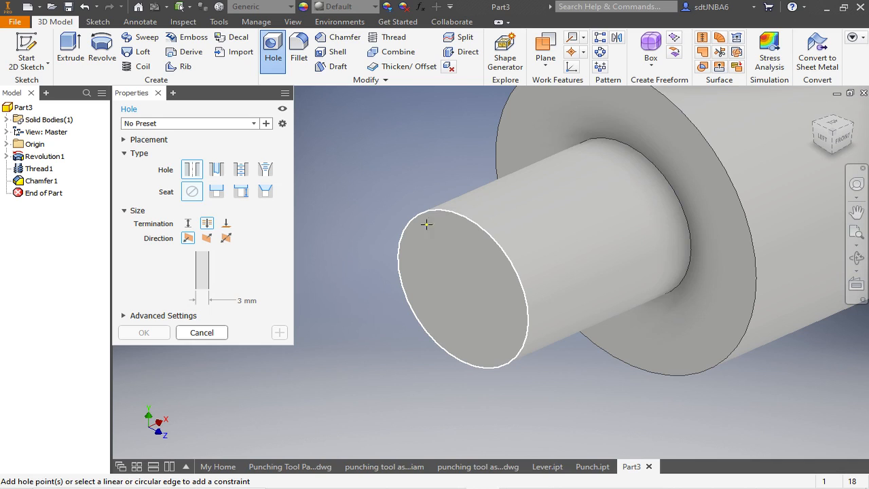
click(439, 261)
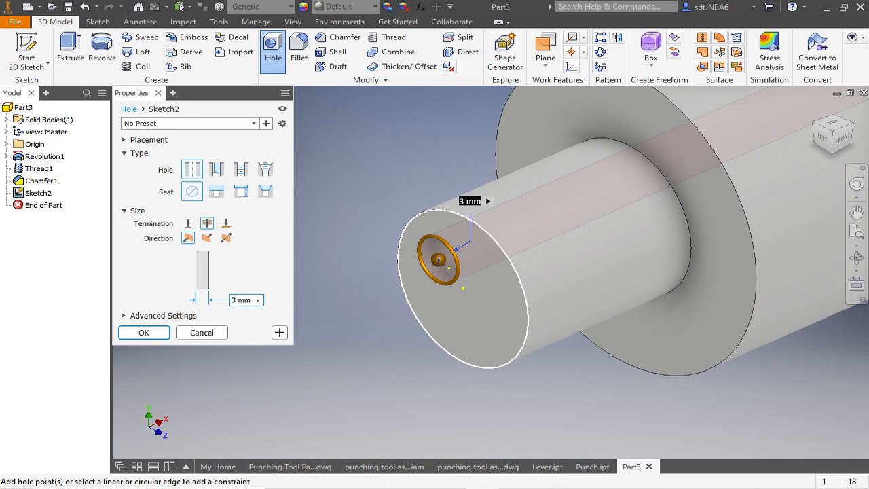
scroll(454, 271, up, 2)
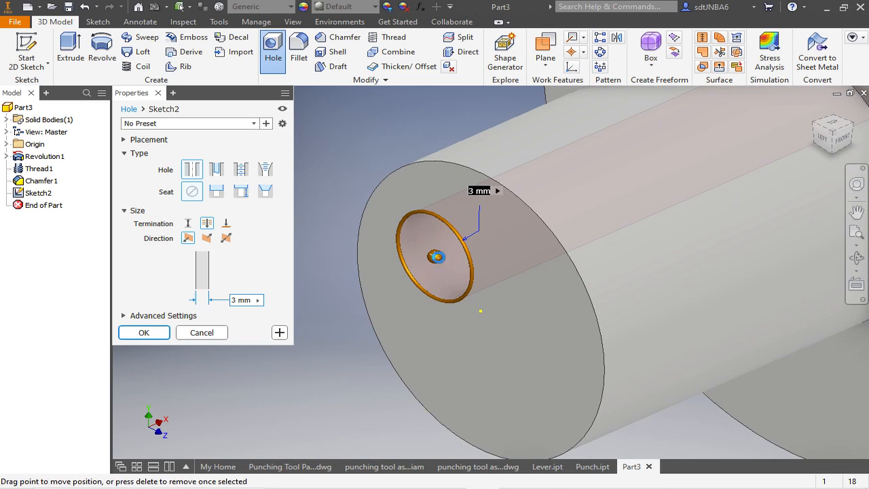
drag(445, 269, 481, 312)
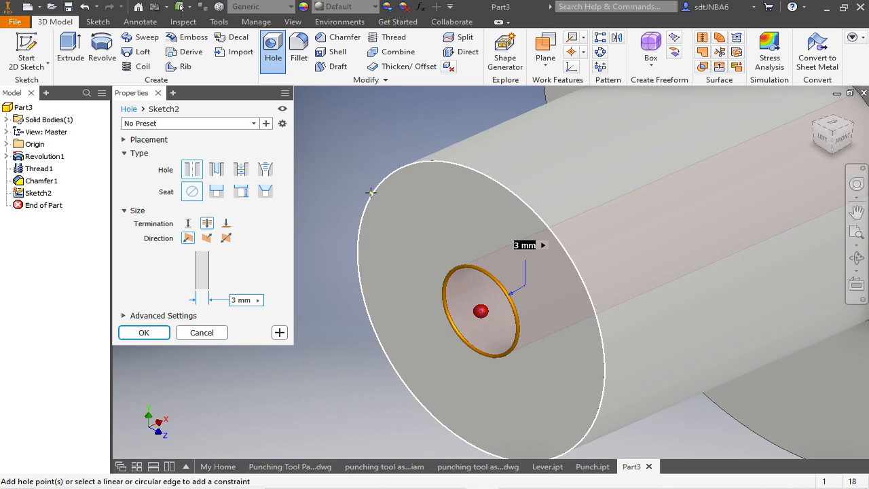
- Make the hole tapped with a right-hand ISO Metric profile thread, size 6, designation M6x1, class 6H
click(241, 169)
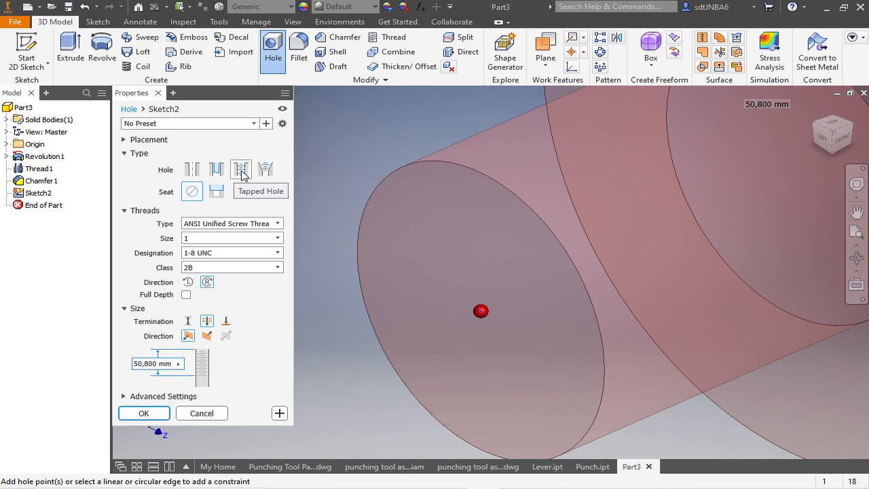
click(278, 224)
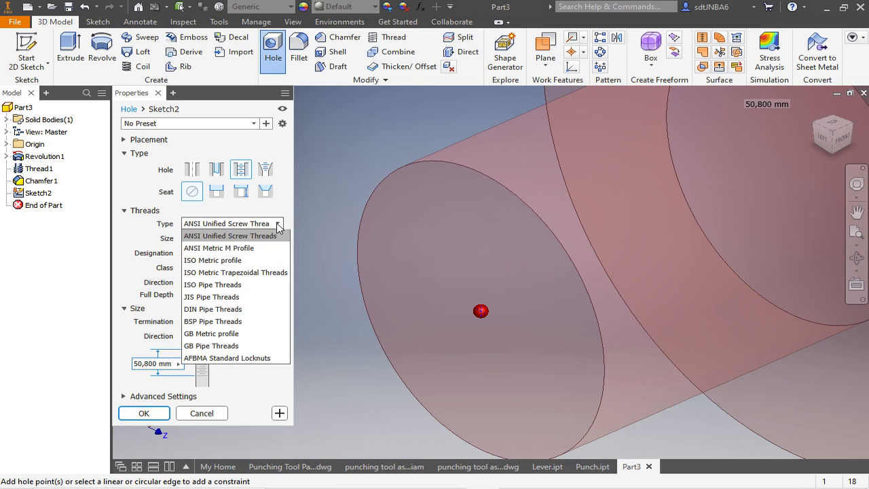
click(244, 261)
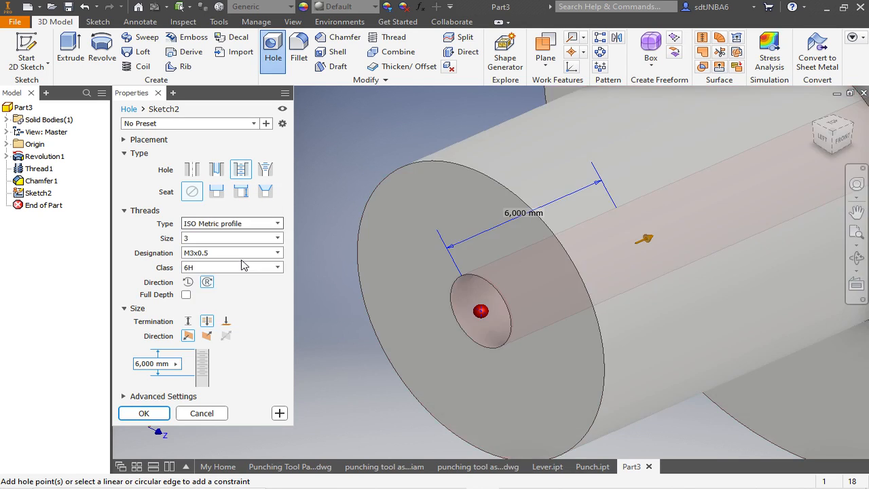
click(277, 239)
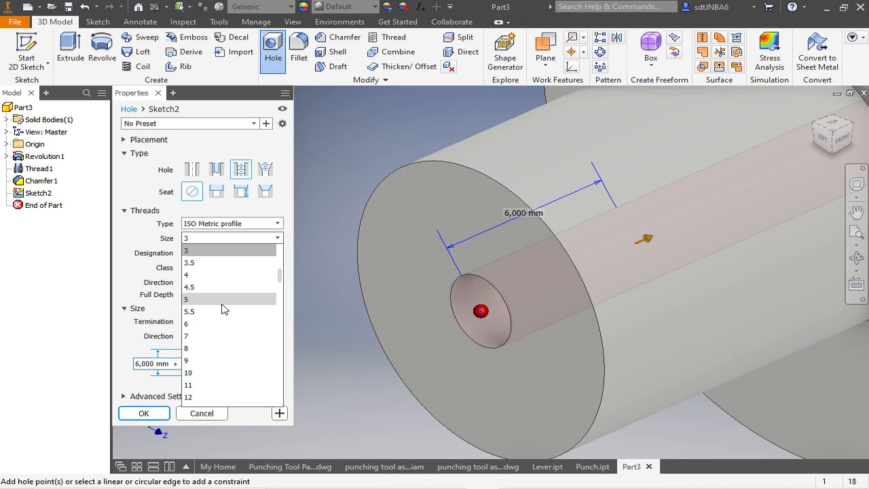
click(215, 324)
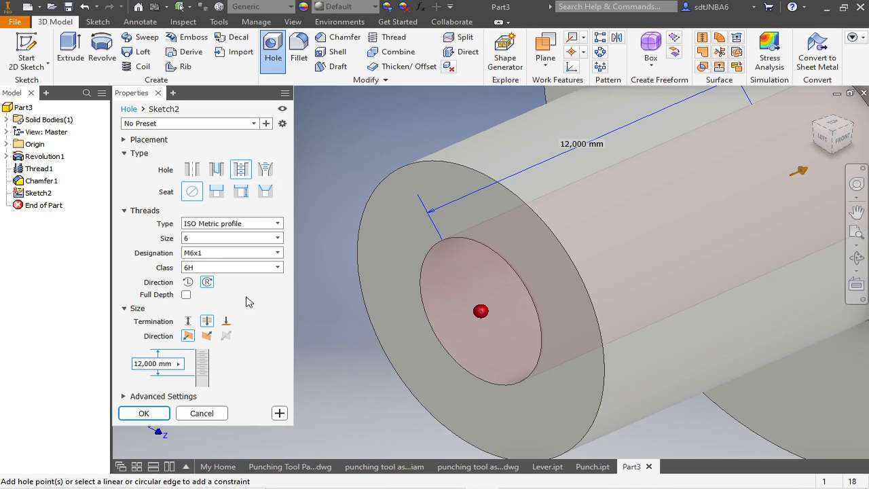
- Terminate the tapped hole by distance with a 10 mm thread depth and 15 mm drill depth, and create it
click(187, 322)
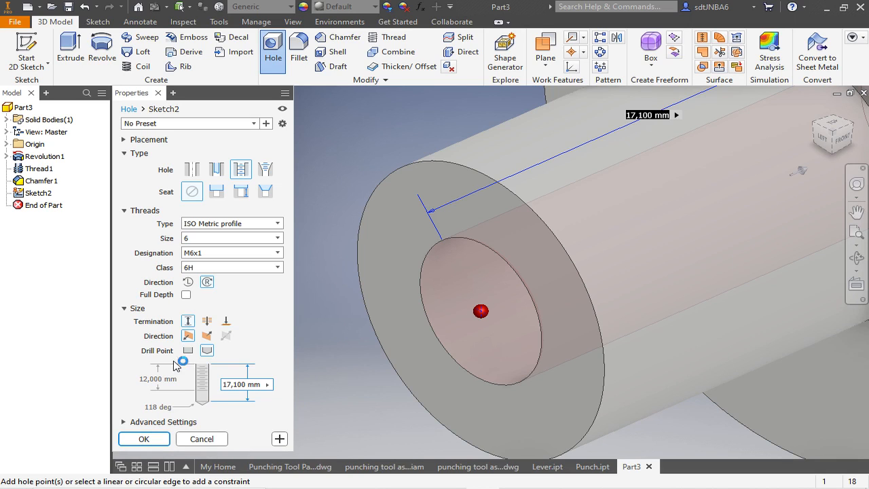
click(159, 378)
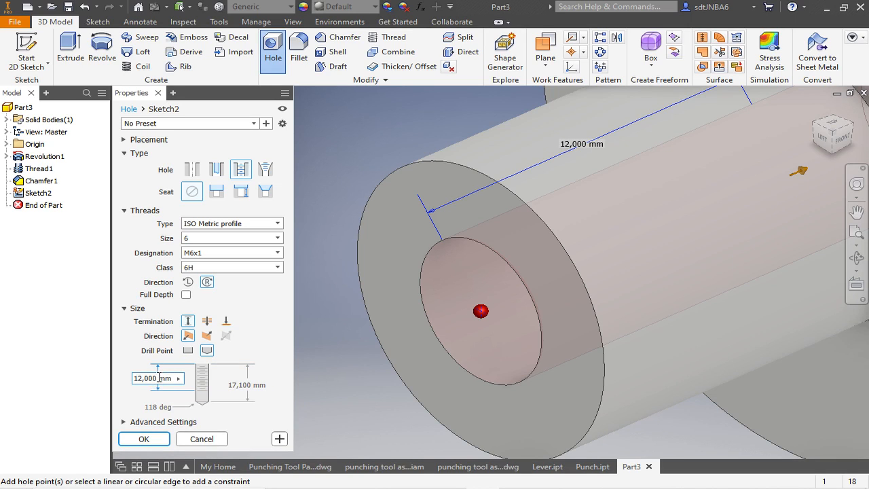
text(10)
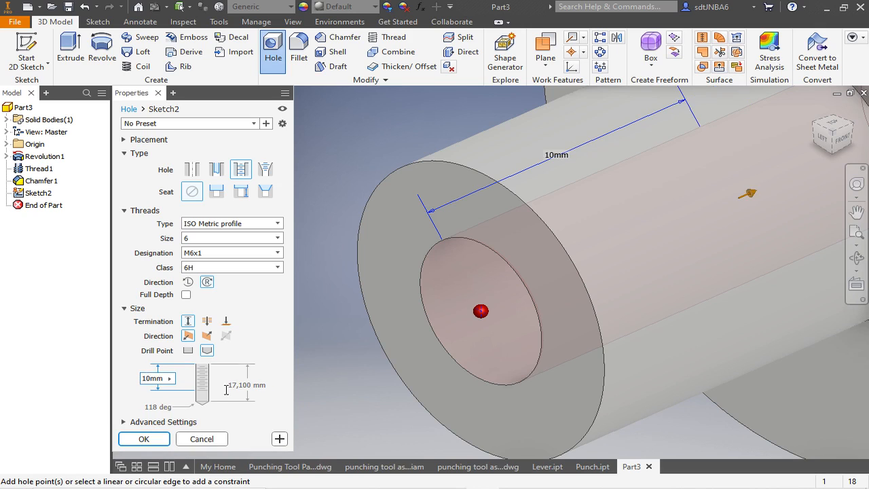
click(241, 384)
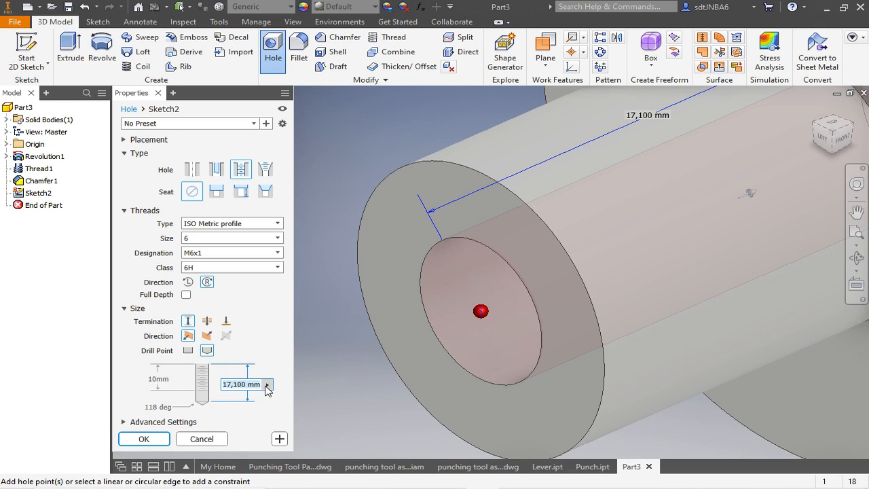
text(15)
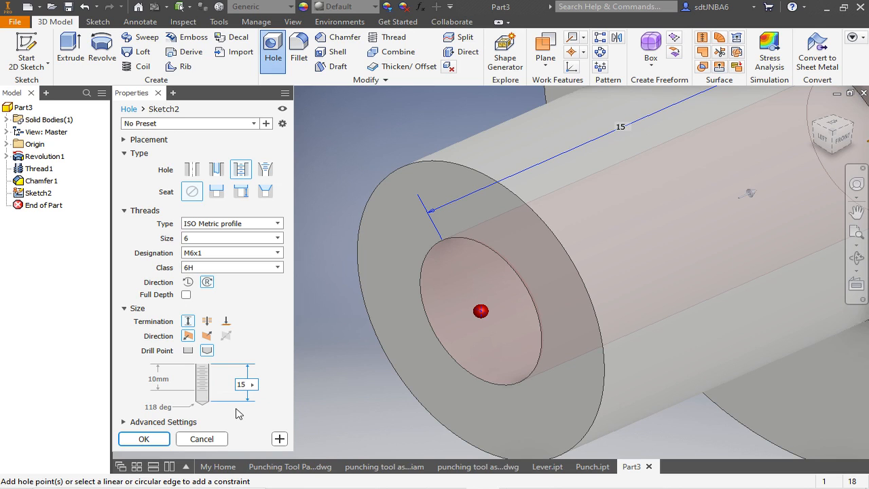
click(143, 439)
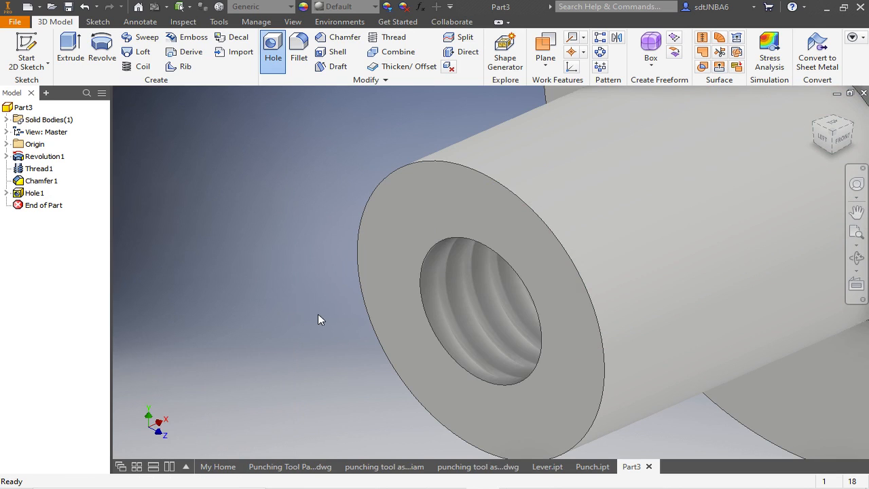
- Start a sketch on the large cylinder's shoulder face around the 10 mm shaft and project its outer edge plus the XZ and XY planes
scroll(273, 269, down, 4)
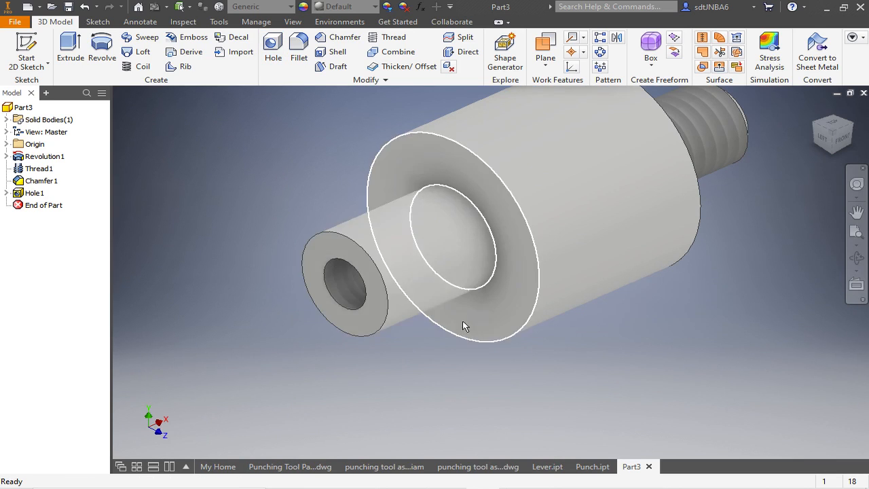
click(30, 55)
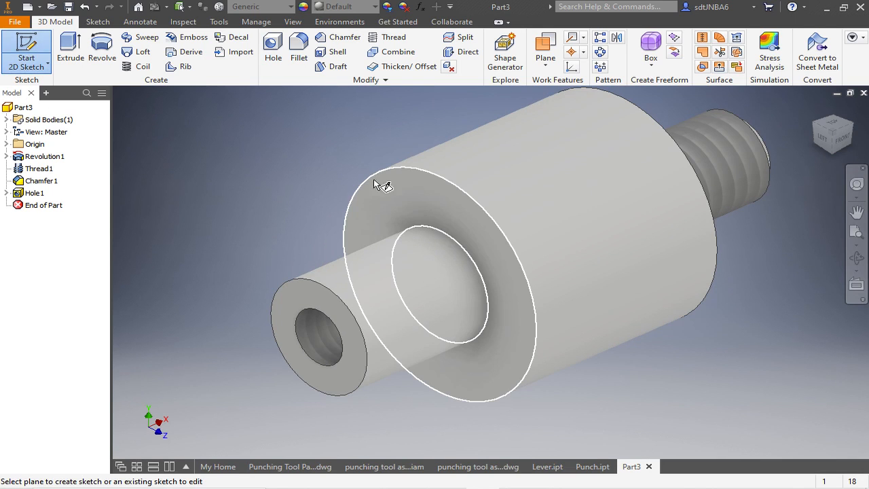
click(387, 195)
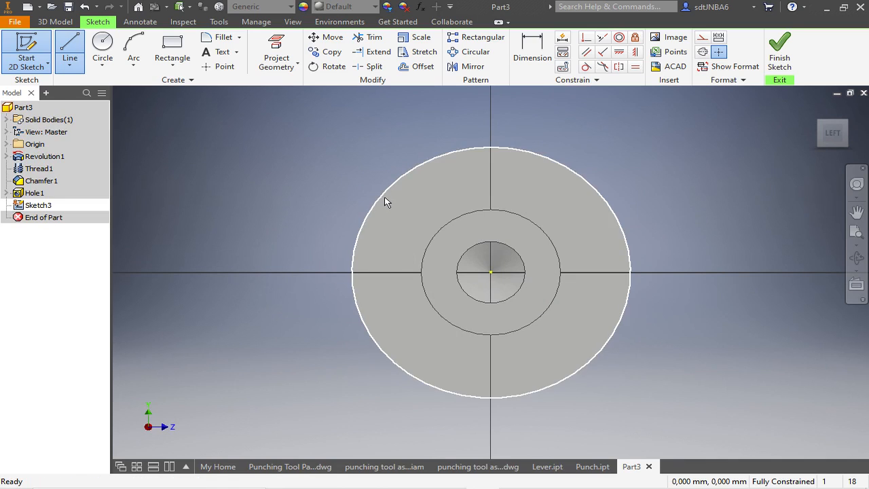
click(276, 42)
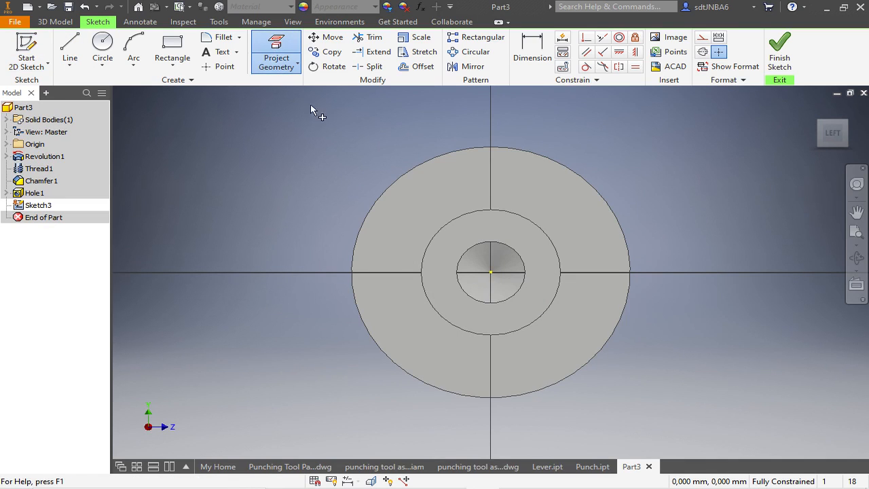
click(425, 163)
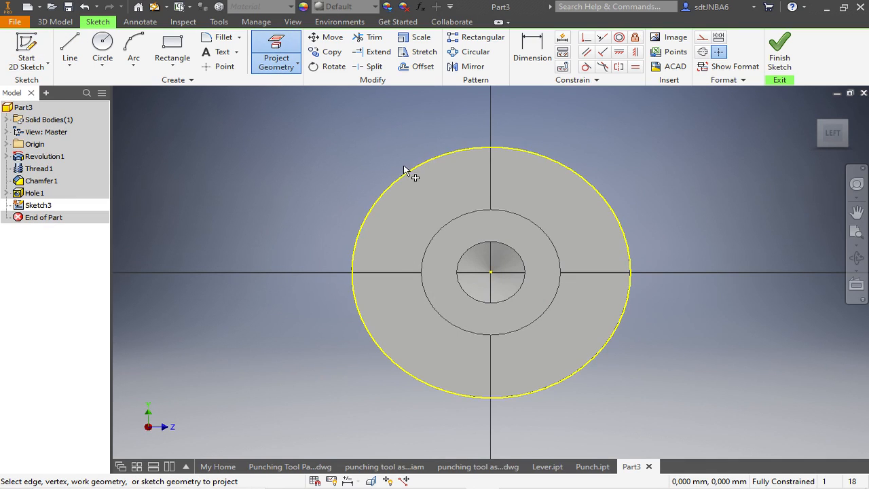
click(6, 144)
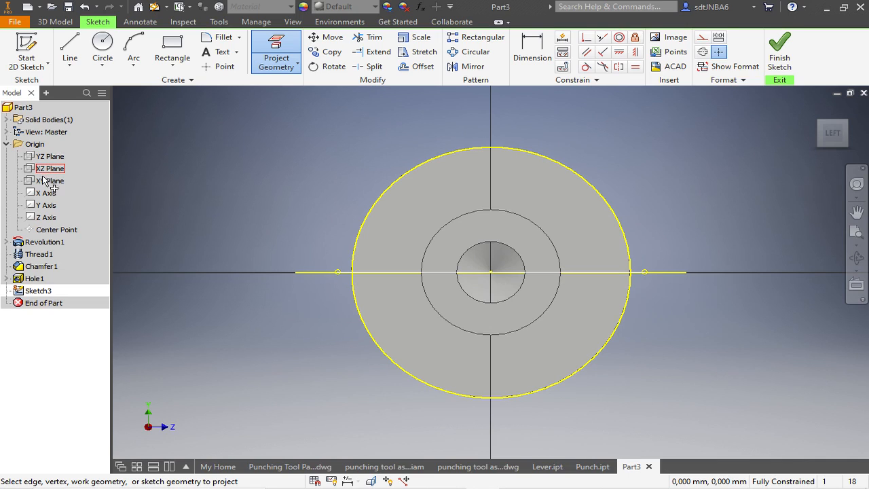
click(50, 183)
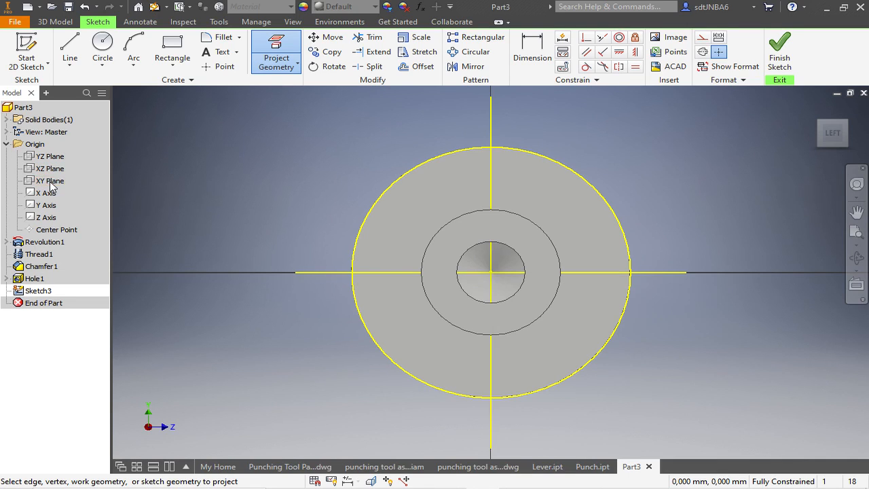
- Sketch a six-sided polygon about 13.6 mm across flats, centered on the sketch origin with one vertex on the horizontal projected line
click(173, 61)
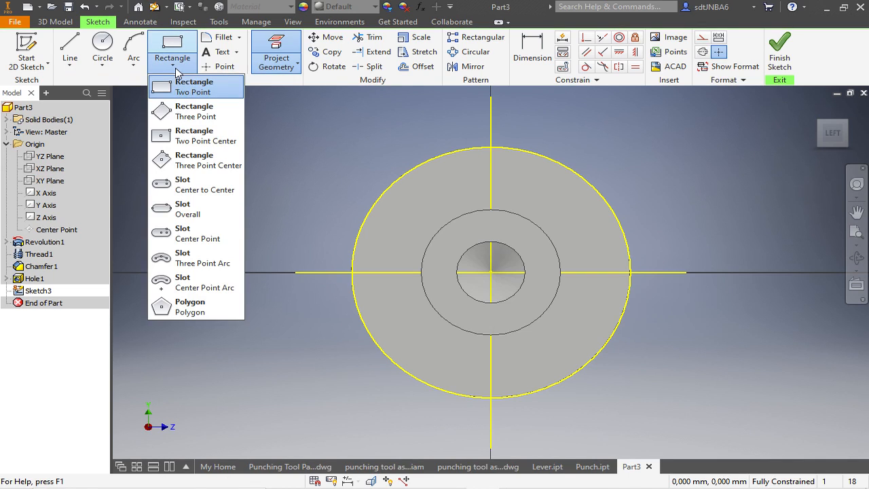
click(193, 307)
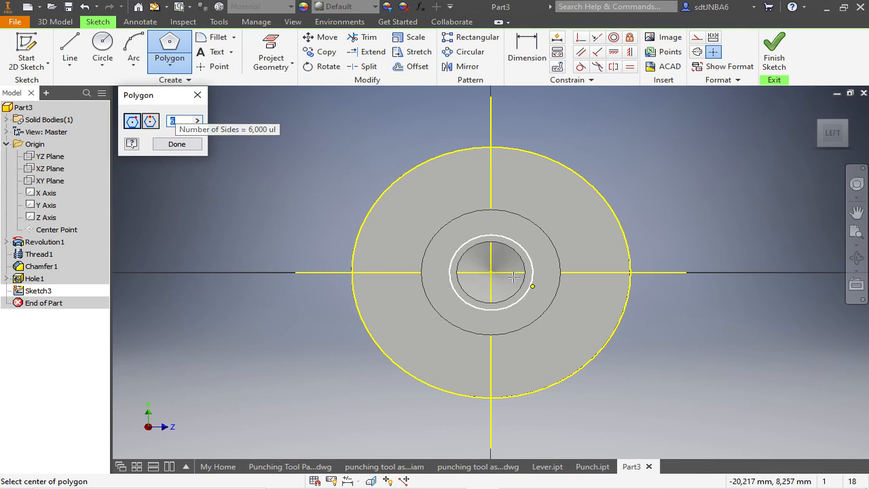
click(491, 272)
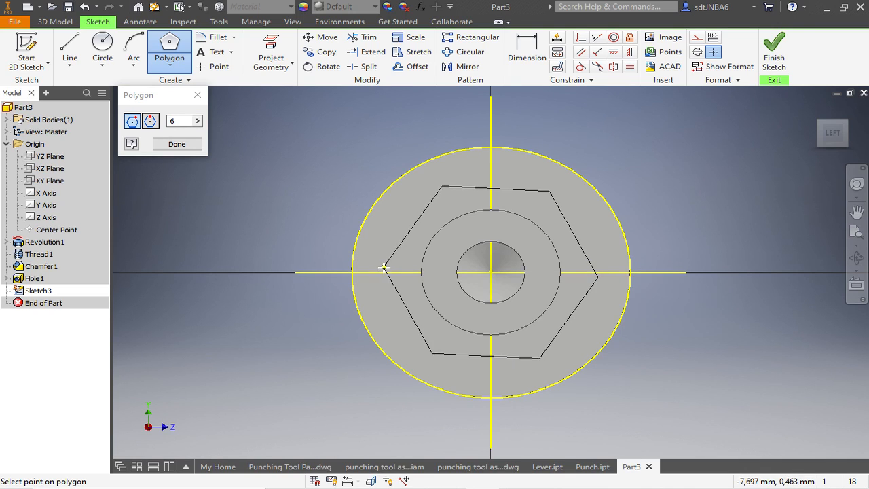
click(381, 272)
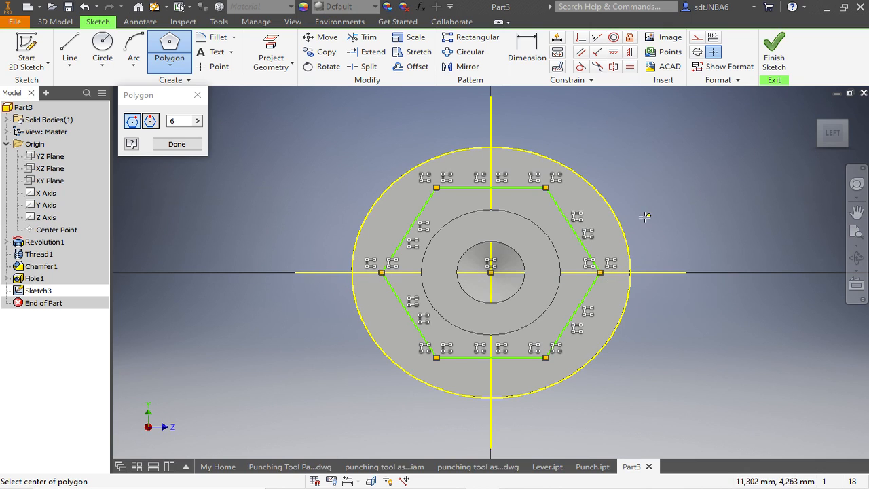
- Dimension the hexagon across its two horizontal flats and set the distance to 15 mm
click(528, 51)
click(518, 187)
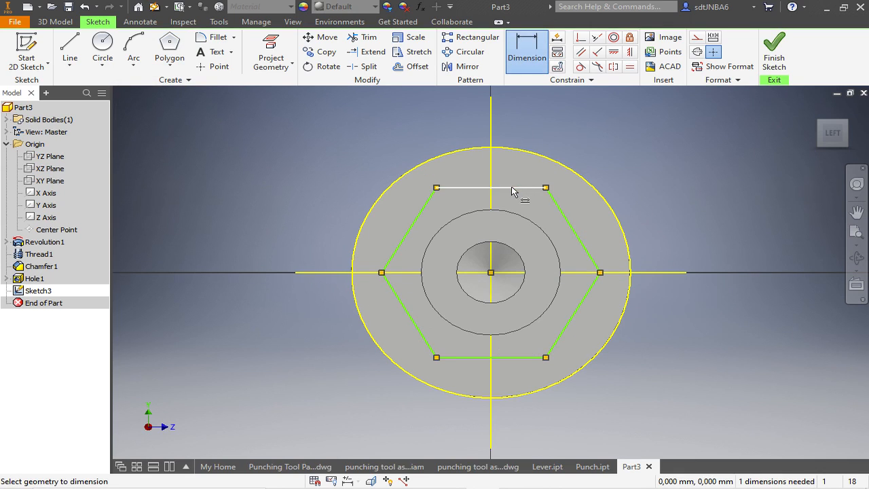
click(534, 357)
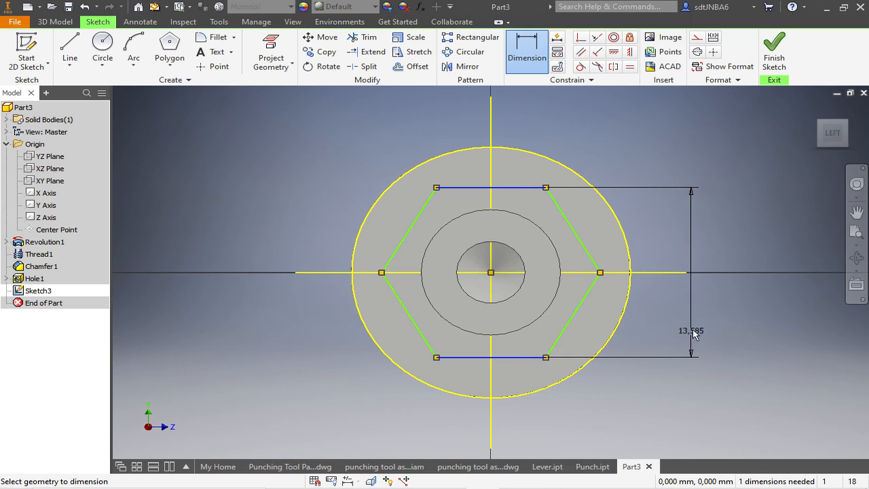
click(694, 331)
text(1)
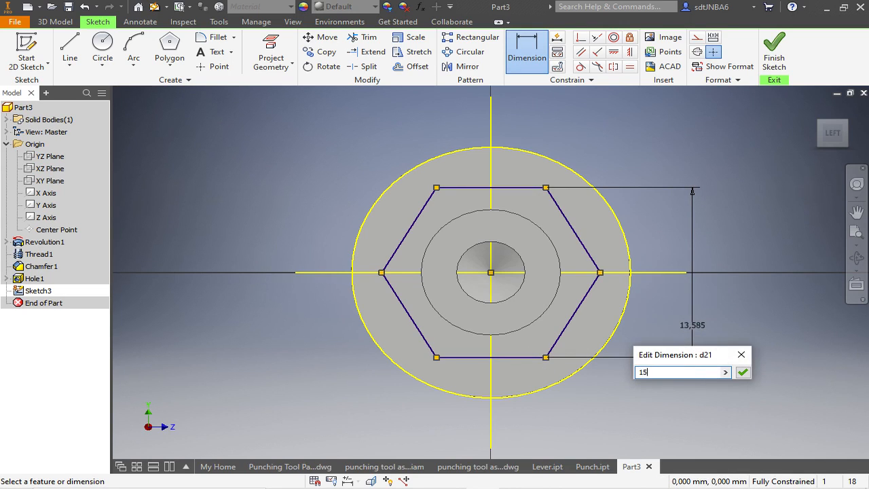
text(5)
key(Return)
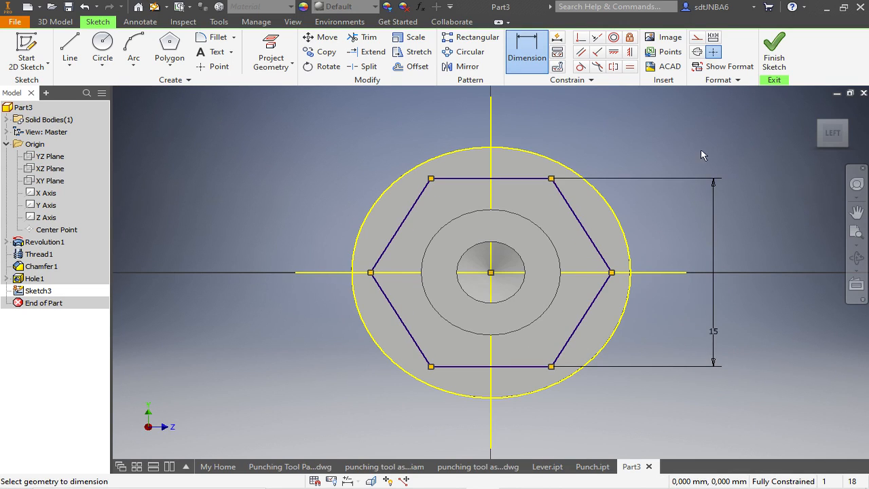
- Draw a circle from the hexagon's center out to the projected outer edge of the large cylinder and finish the sketch
click(103, 42)
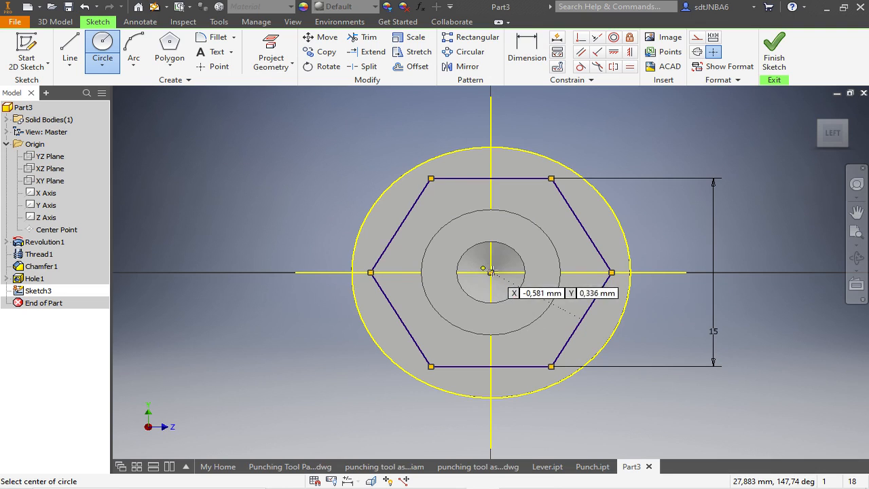
click(490, 273)
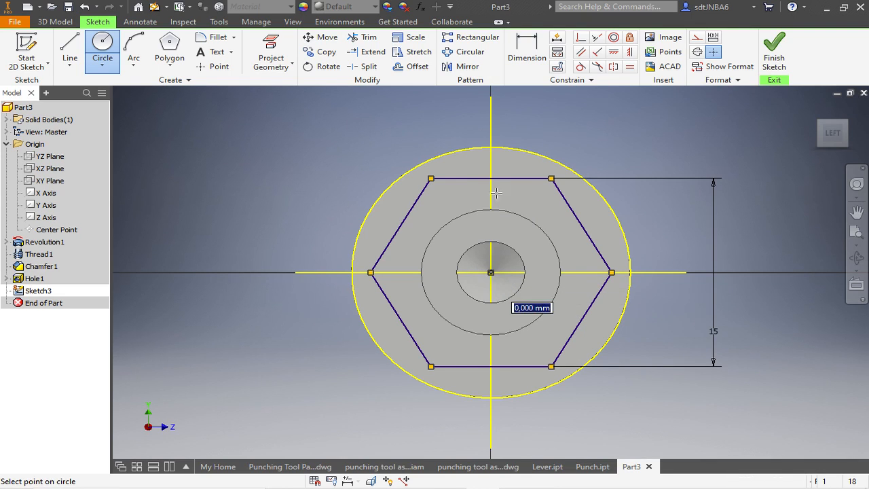
click(459, 152)
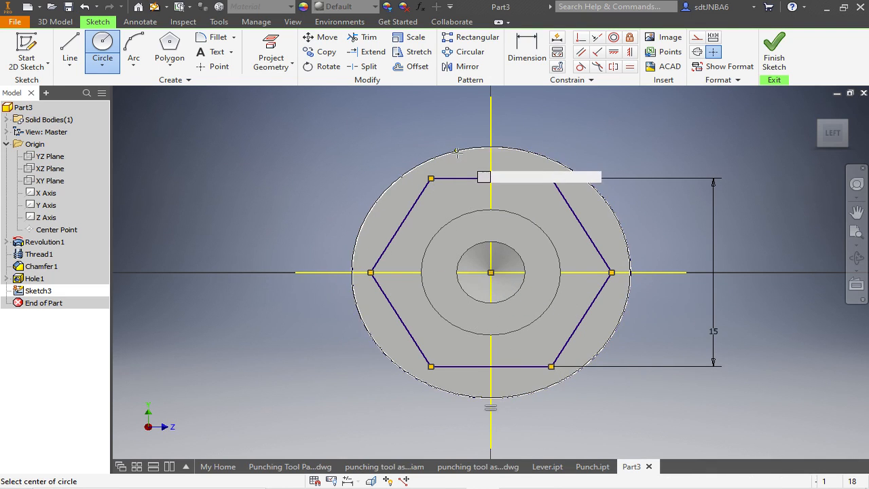
key(Escape)
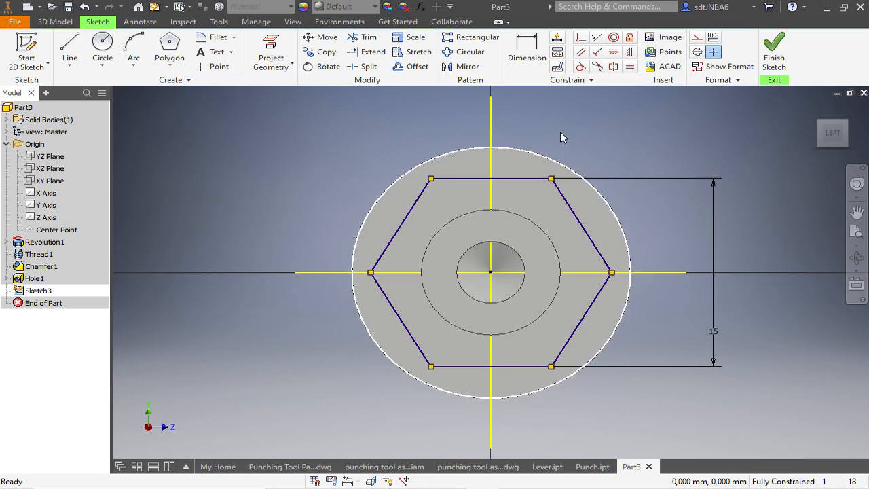
click(772, 55)
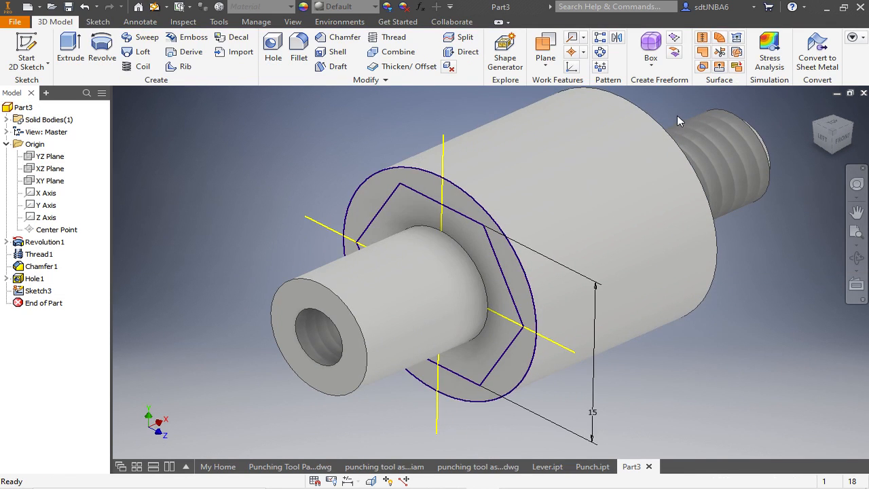
- Extrude-cut the region between the hexagon and the outer circle through the whole large cylinder with All extents
click(71, 46)
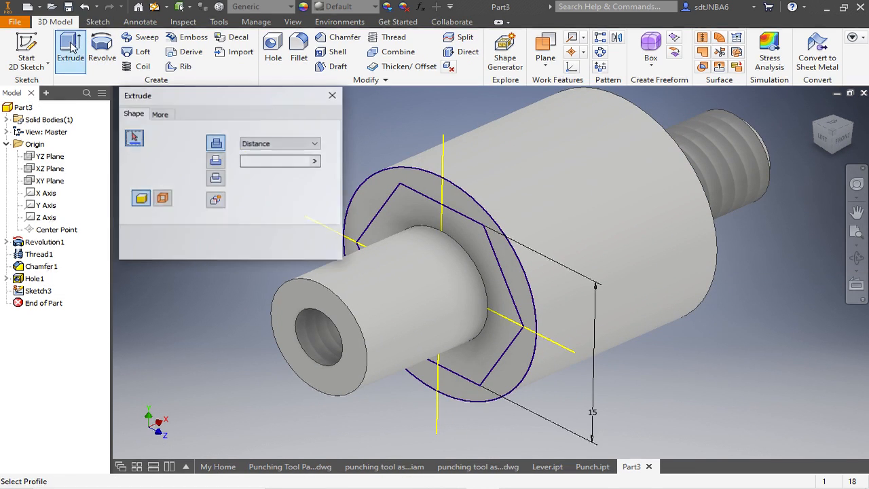
click(216, 160)
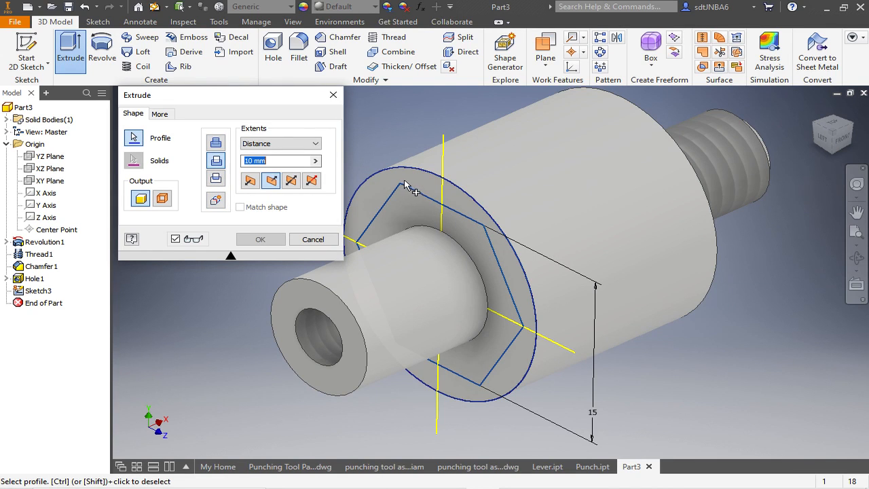
click(428, 188)
click(315, 144)
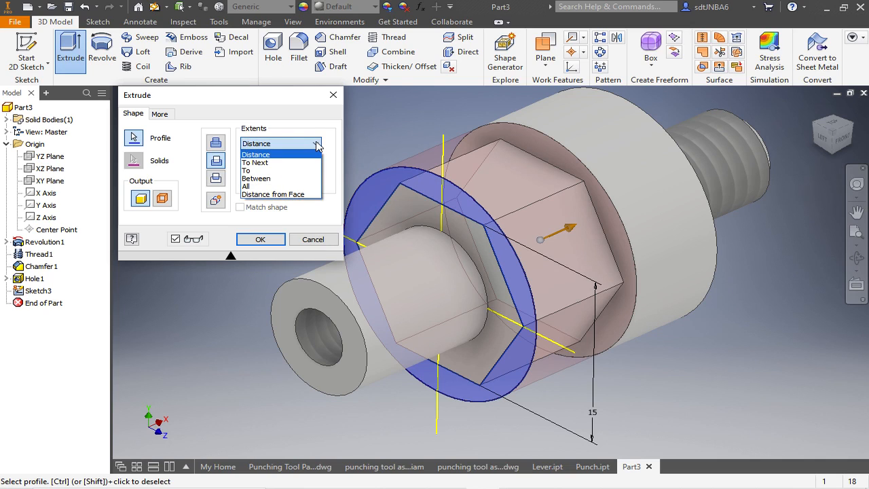
click(270, 186)
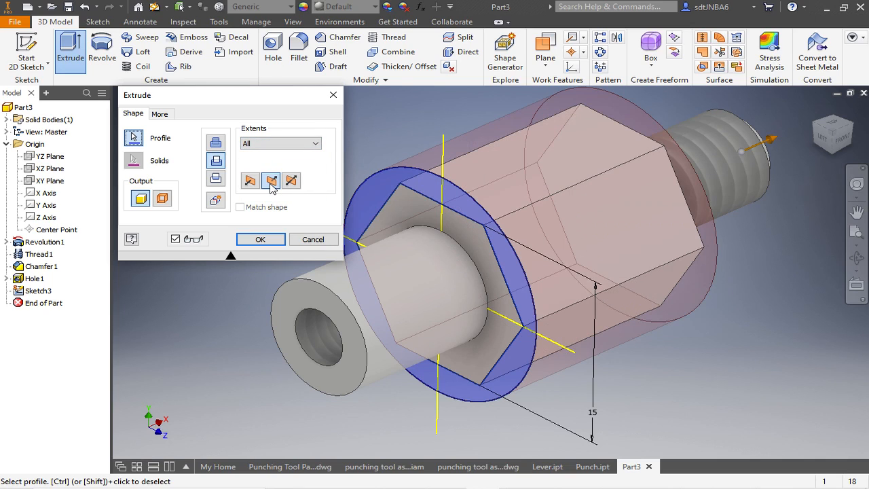
click(262, 238)
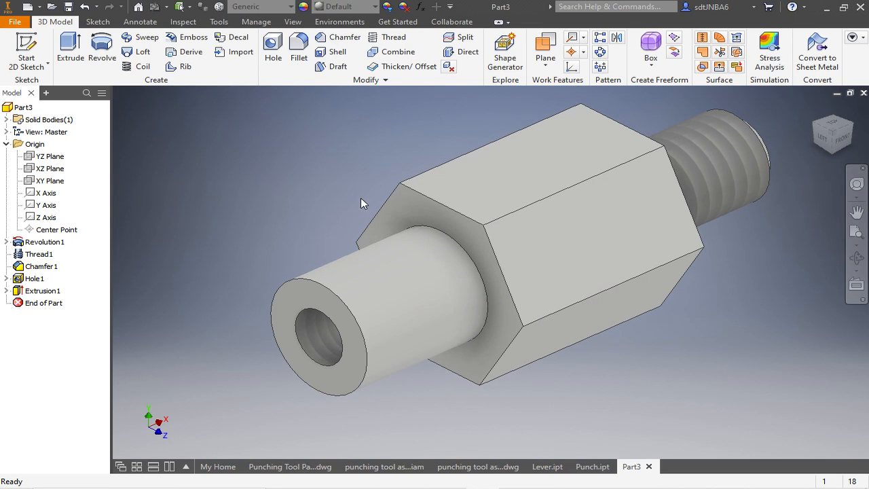
- Save the part as Retaining Bolt in the Punching Tool folder
click(15, 22)
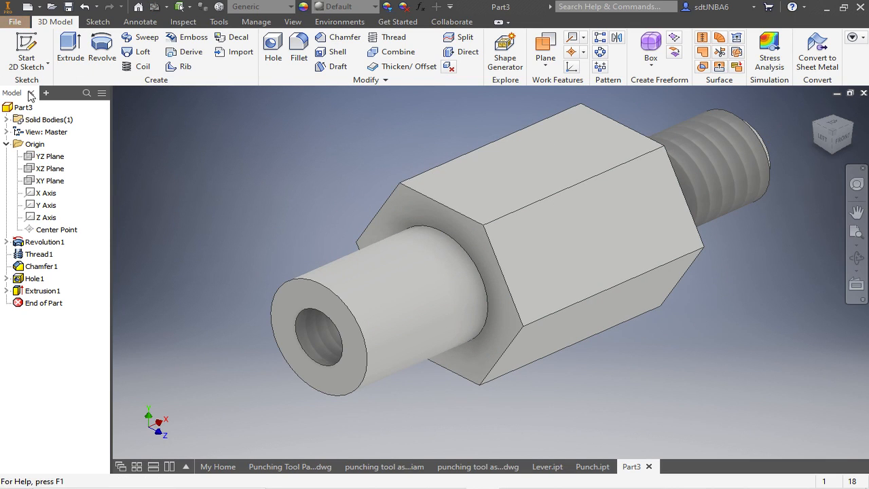
click(47, 124)
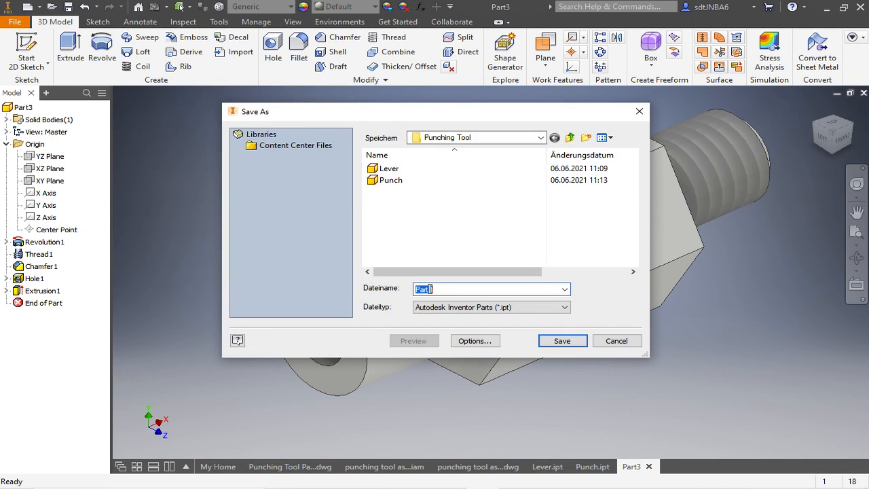
text(Retaining)
text(Bolt)
key(Return)
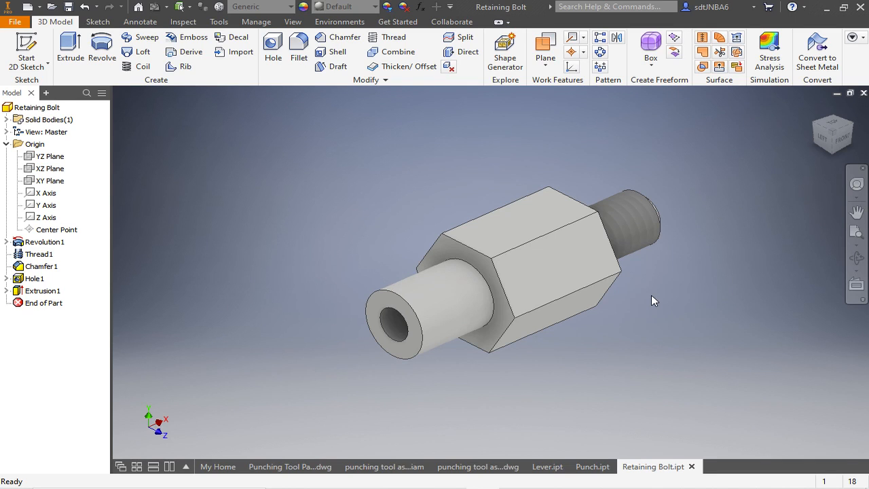